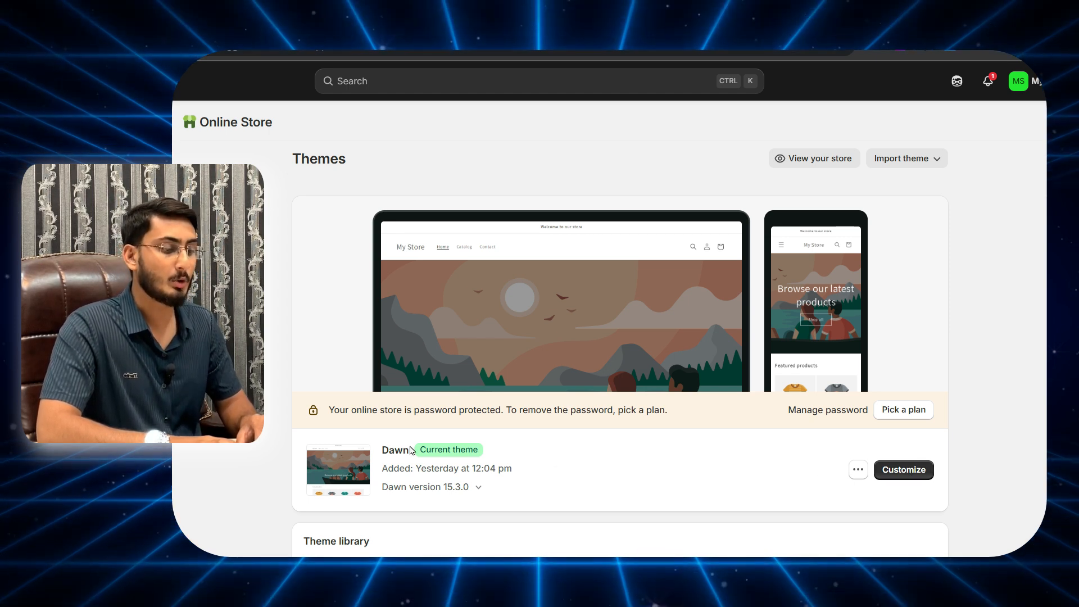
Step: Open the options for importing a new theme into the online store
click(385, 448)
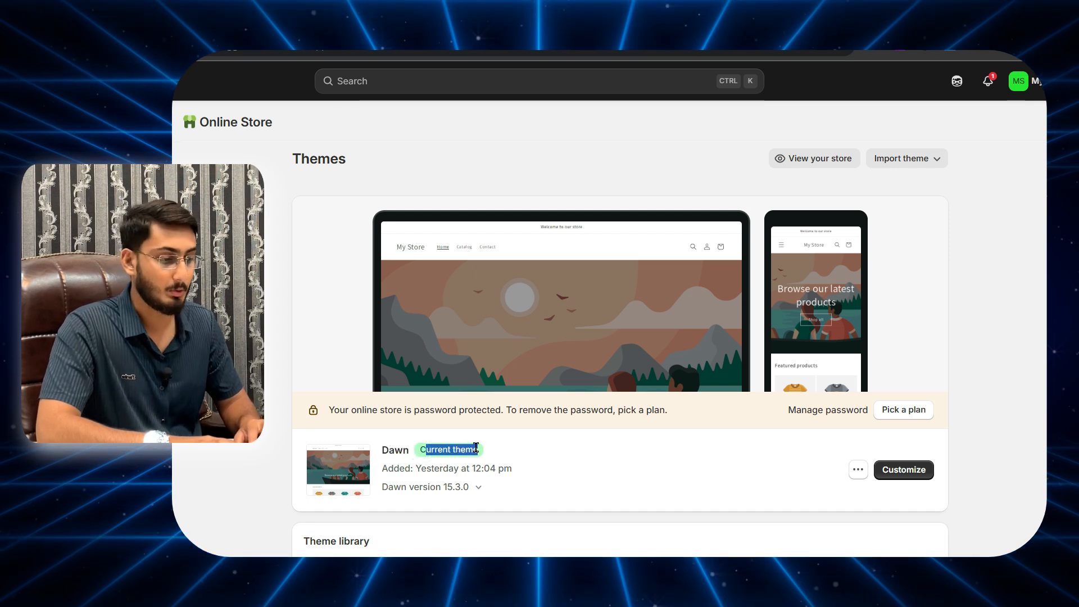
click(921, 158)
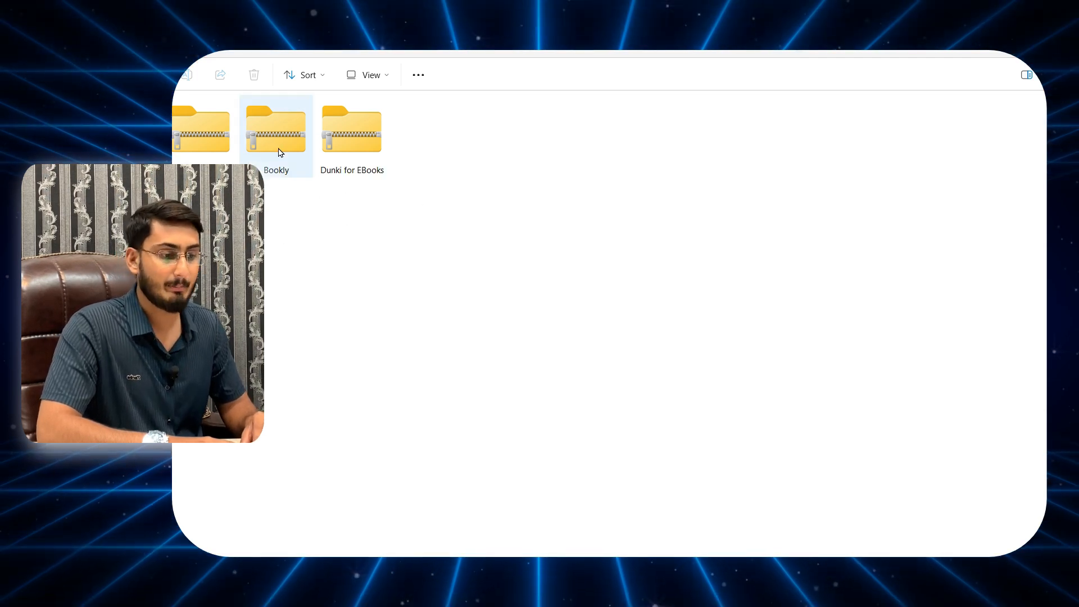
Step: In File Explorer, extract the Bookly archive with WinRAR into its own Bookly folder, keeping the default extraction options
click(280, 152)
right_click(280, 152)
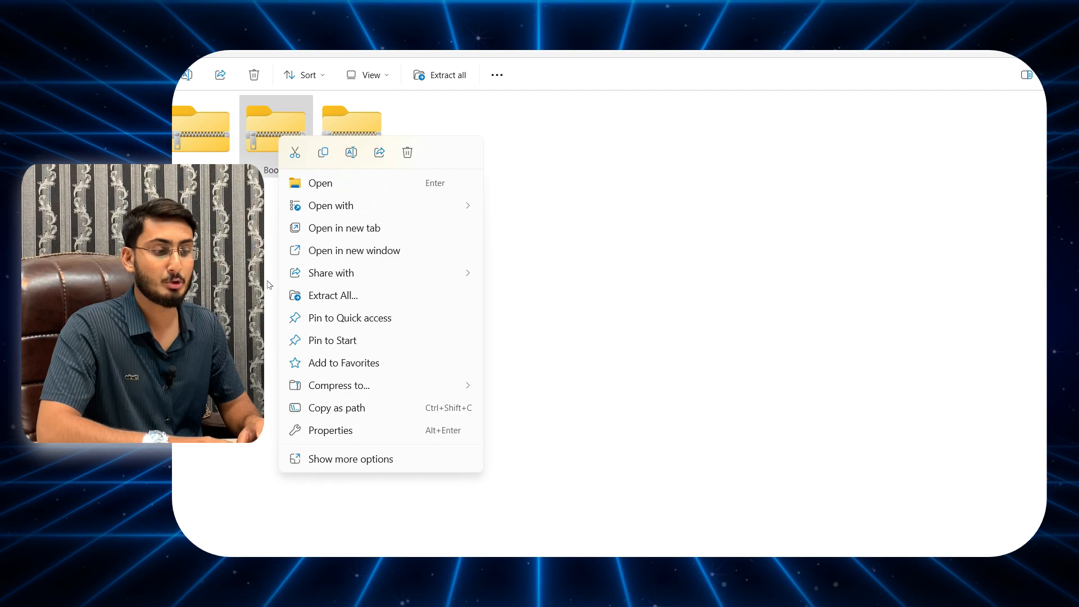
click(339, 460)
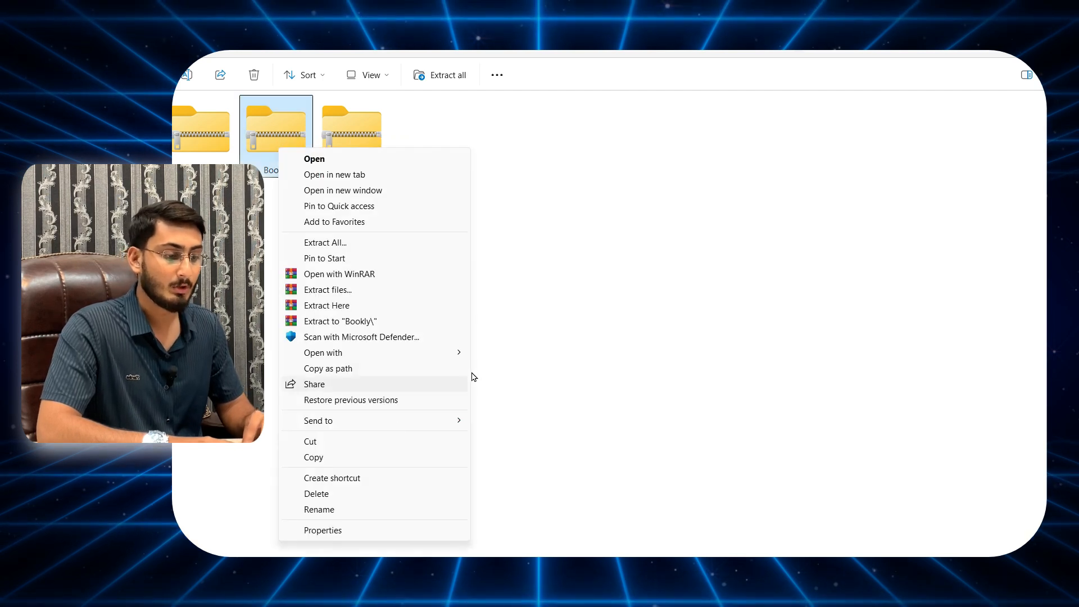
click(374, 289)
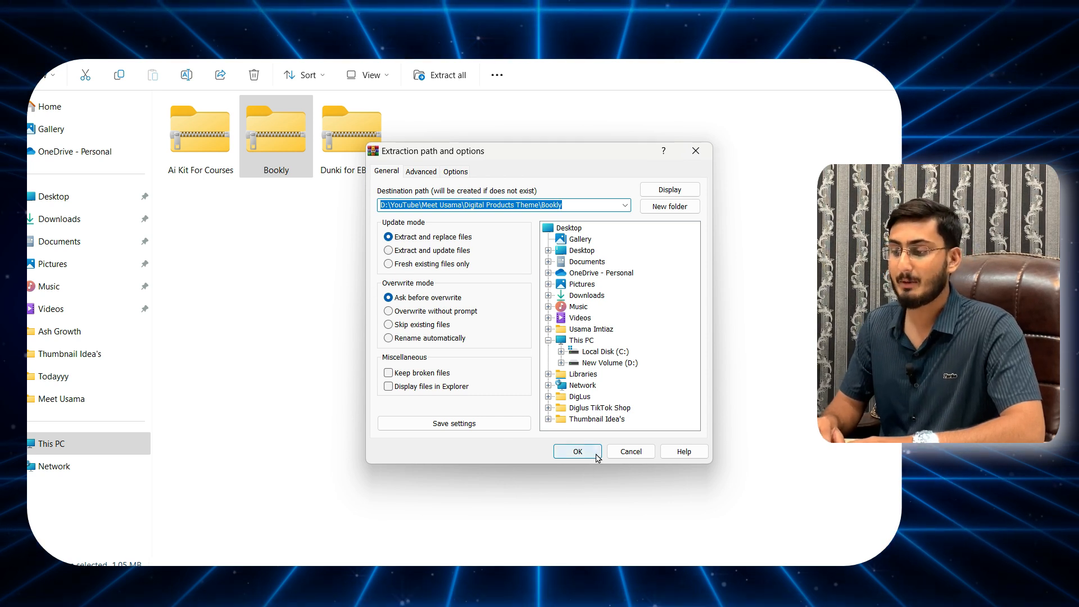
click(577, 451)
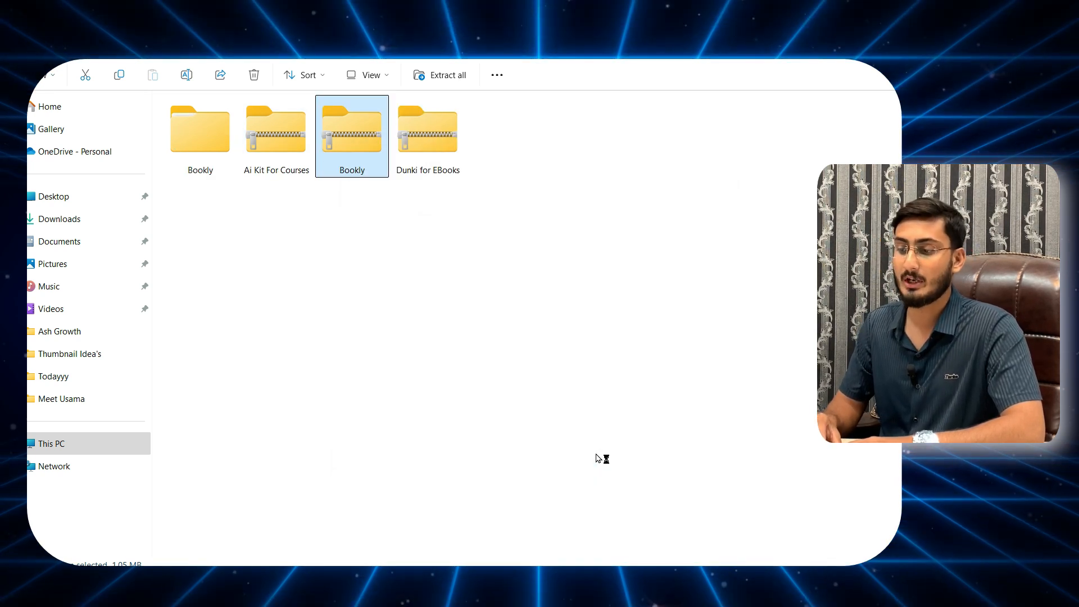
Step: Open the extracted Bookly folder and the Bookly folder inside it to reach the theme's zip file
click(185, 140)
double_click(185, 141)
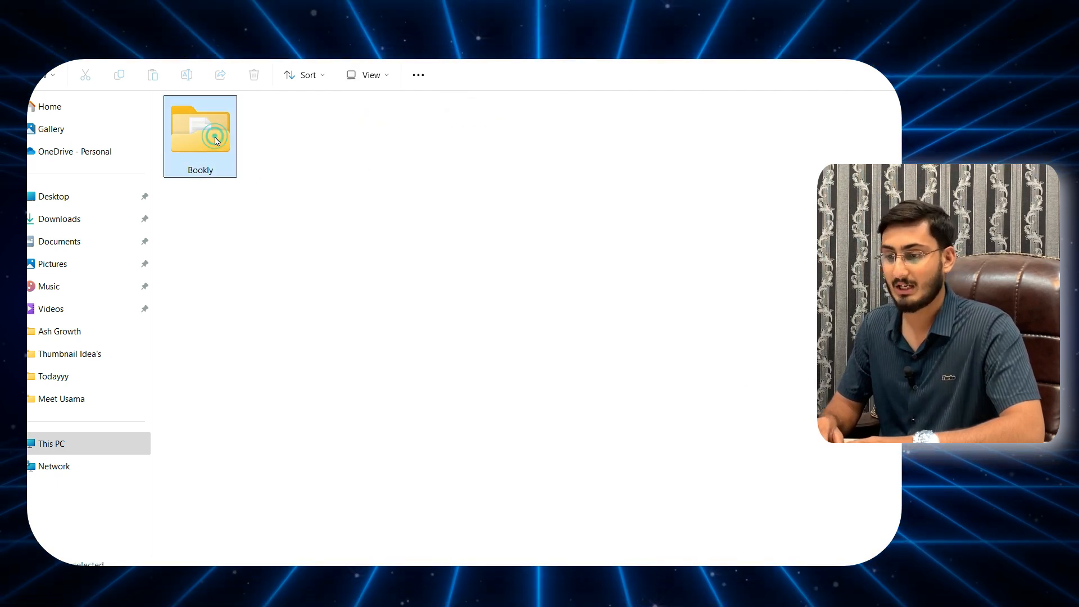
double_click(216, 140)
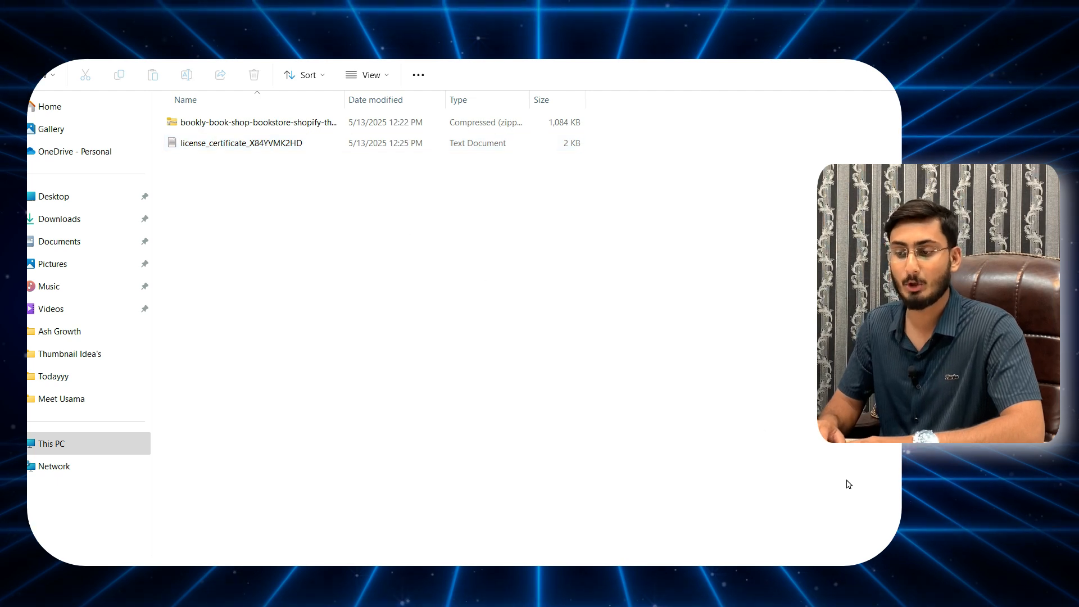
Step: Switch back to Shopify and upload bookly.zip as a new theme
click(1060, 564)
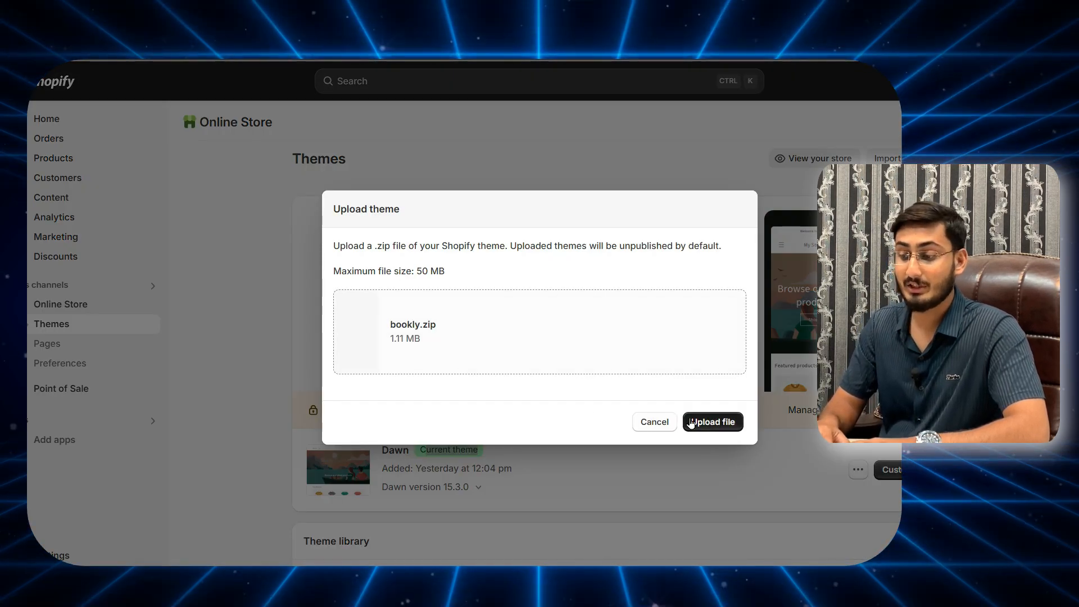
click(710, 424)
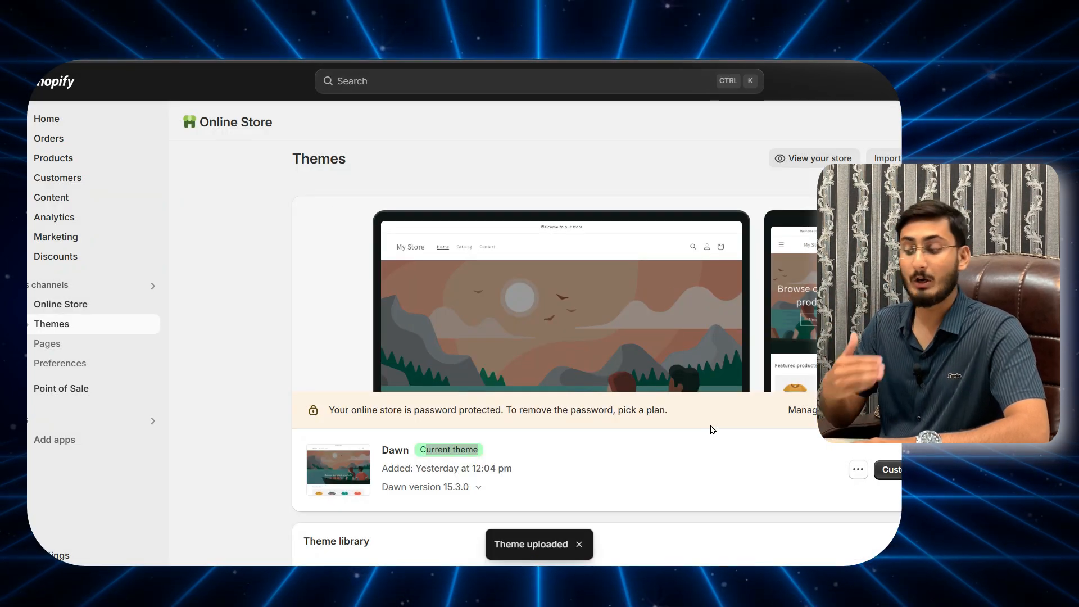
Step: Publish the uploaded bookly theme from the theme library in place of Dawn
scroll(604, 476, down, 4)
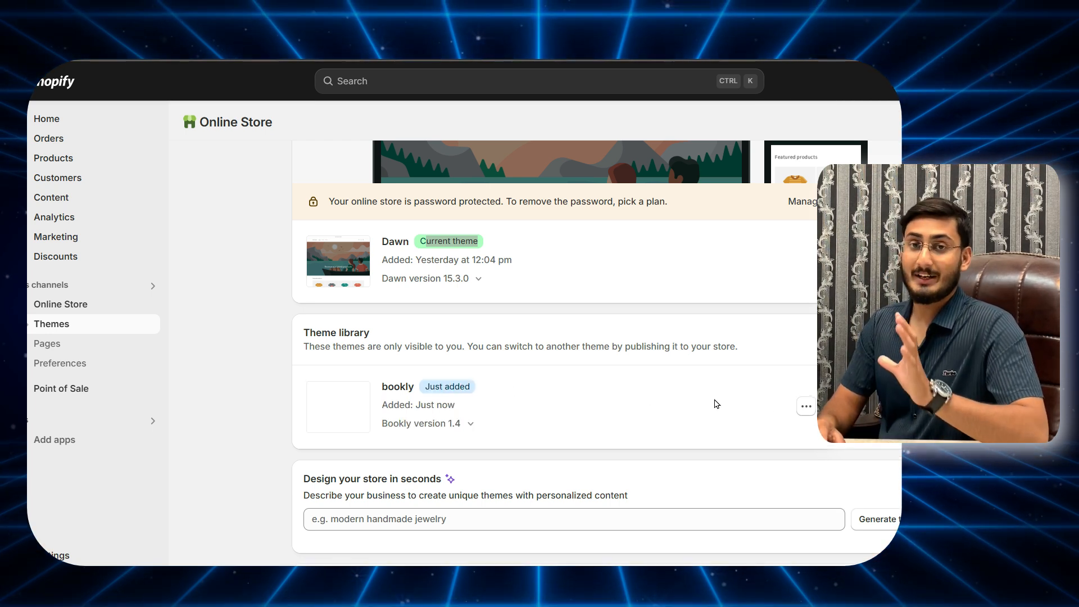
click(843, 407)
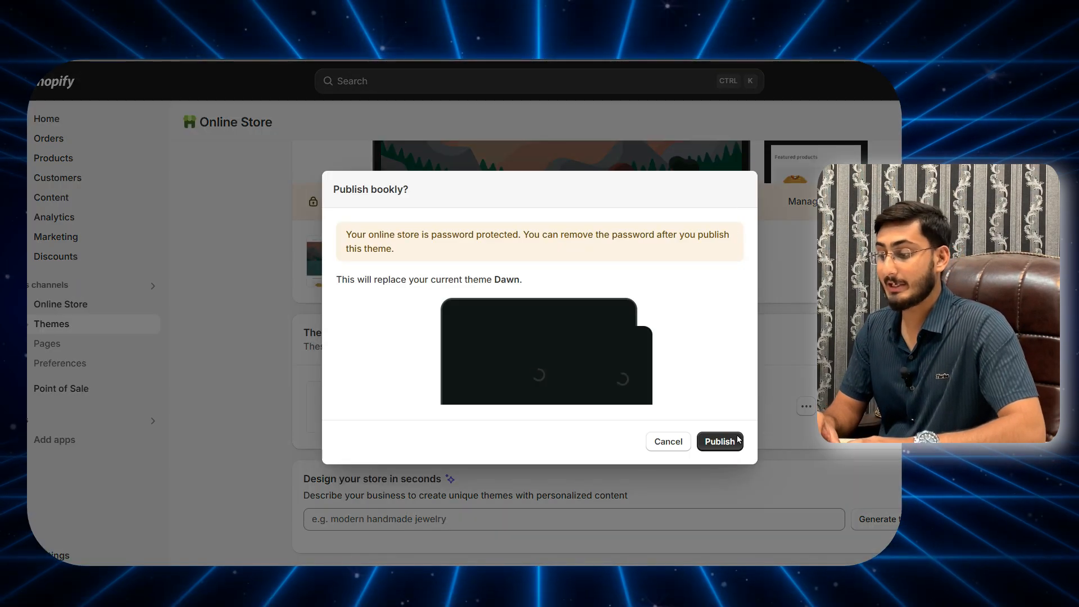
click(726, 443)
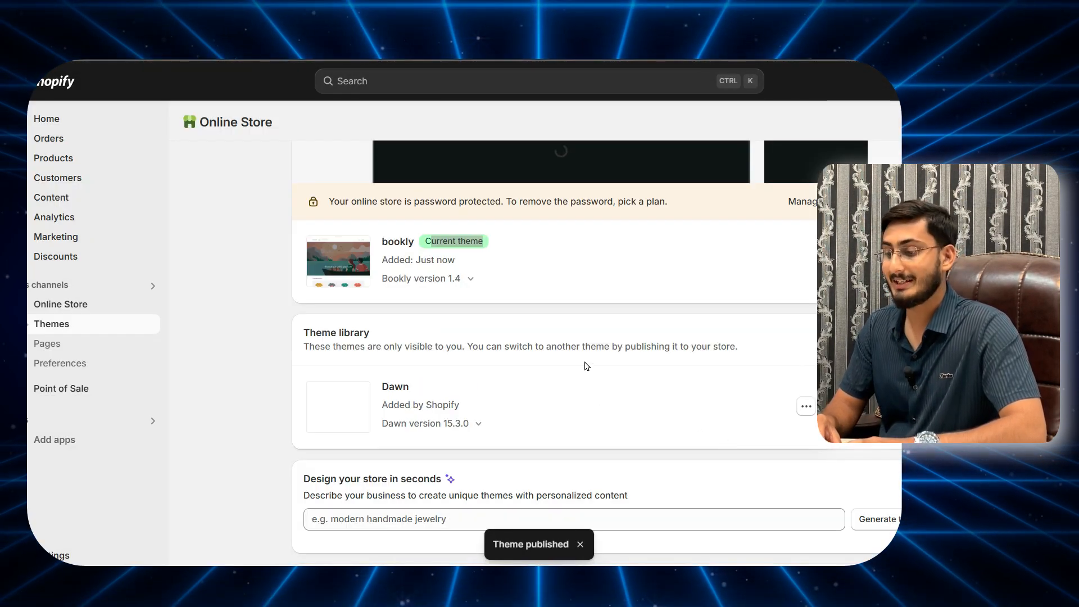
drag(388, 242, 467, 243)
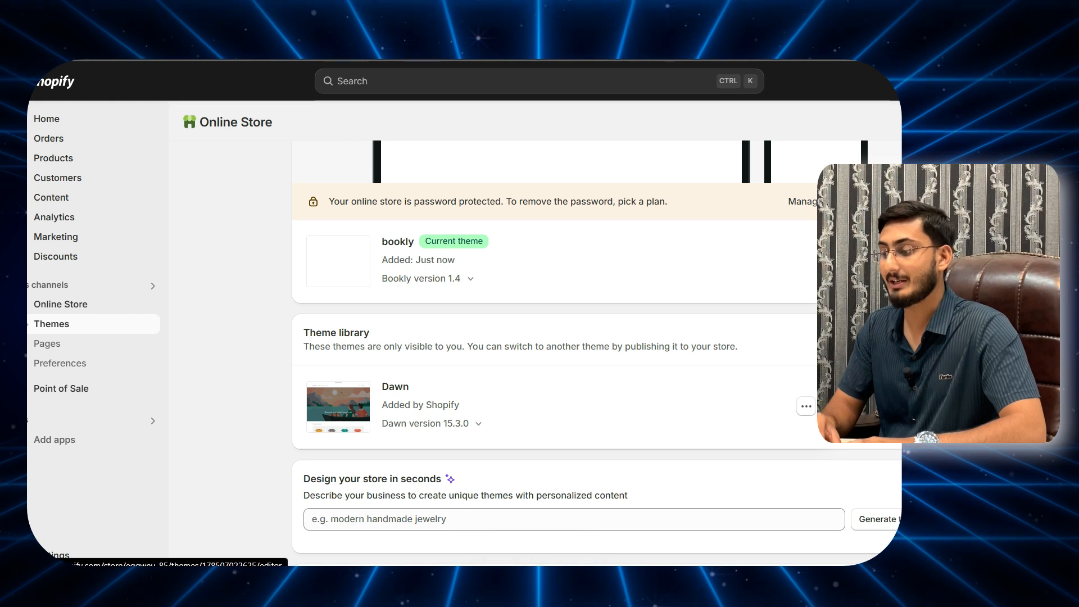
Step: Open the bookly theme for customization and review the text of the FREE SHIPPING & RETURN announcement
click(905, 262)
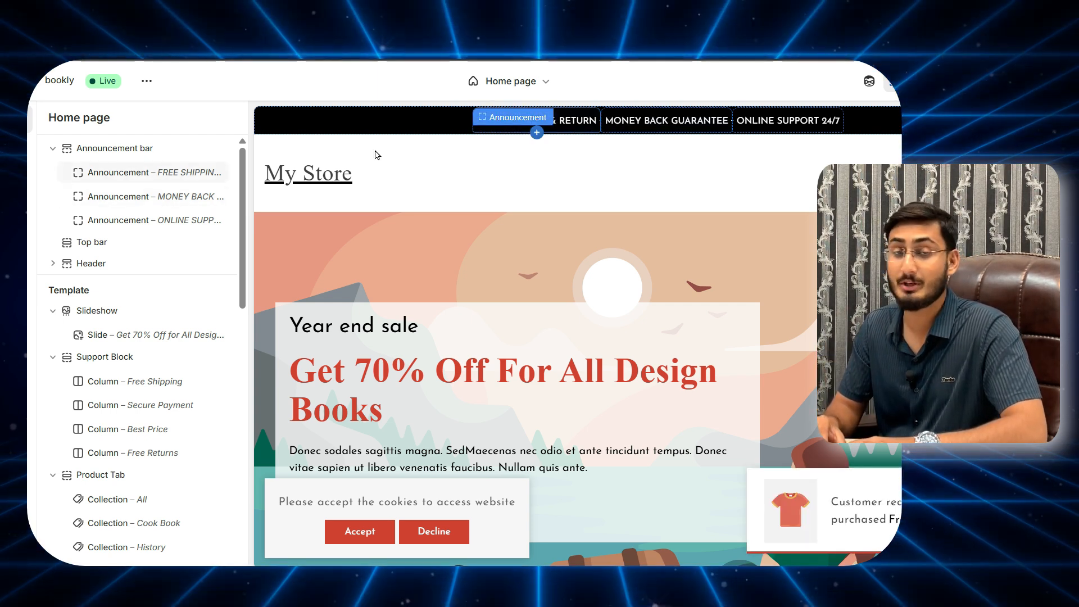
click(109, 175)
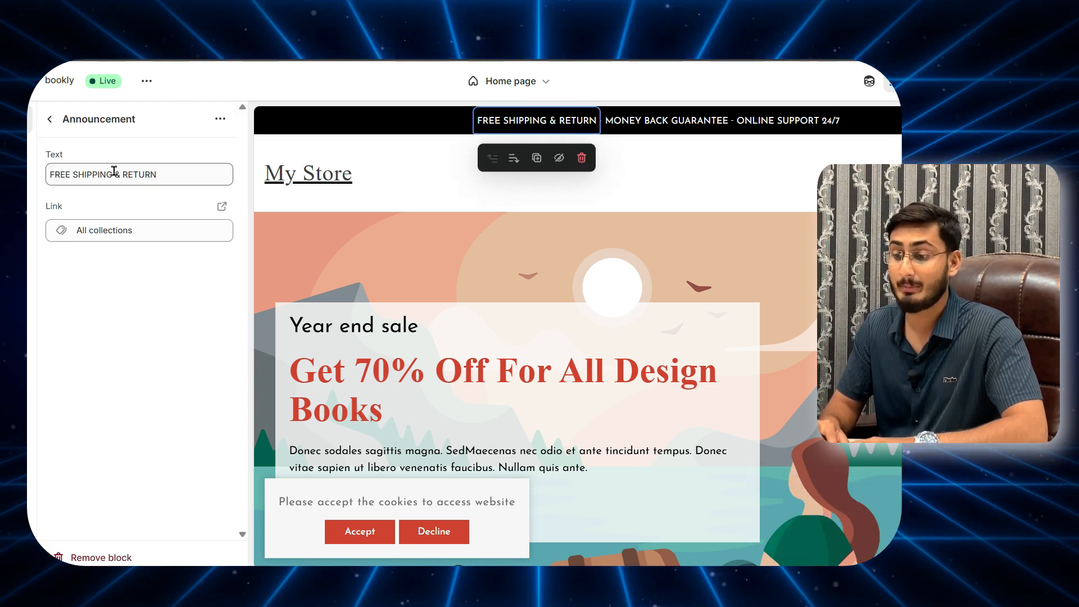
drag(168, 174, 48, 173)
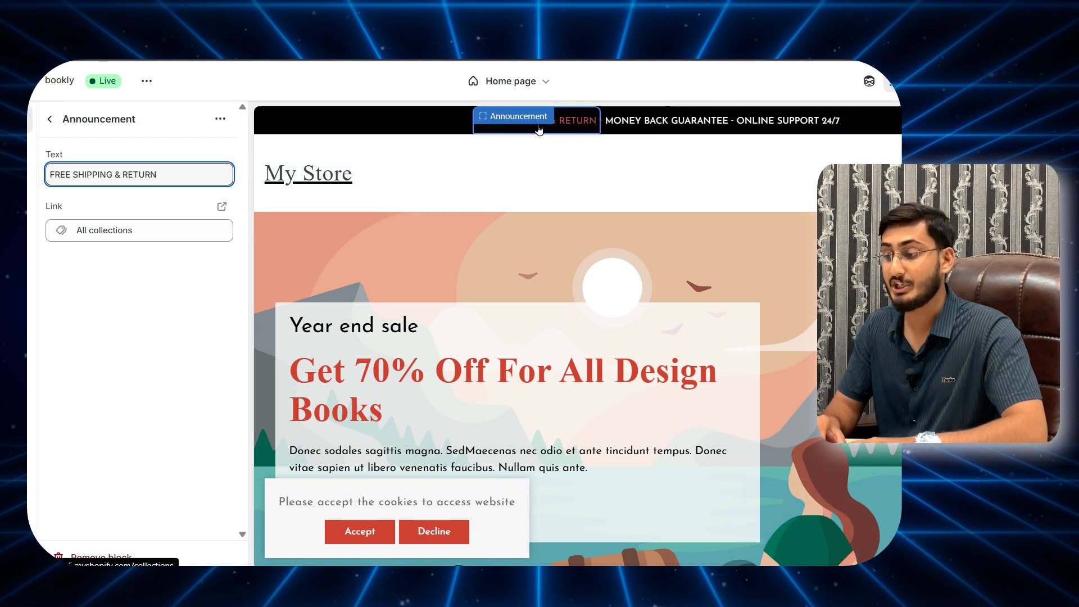
click(50, 119)
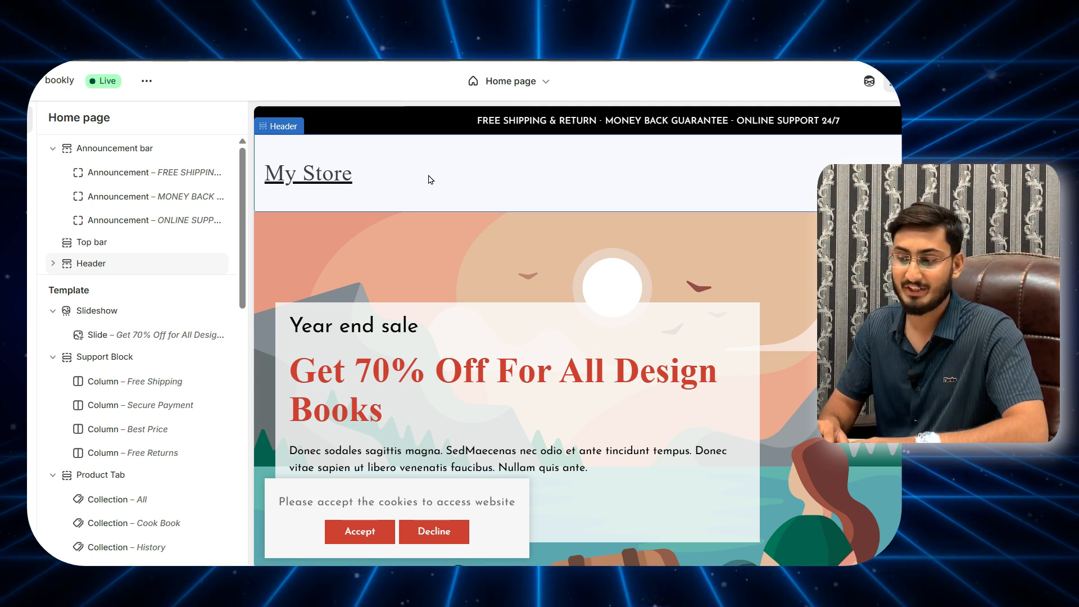
Step: Switch to the Book Shop demo site and save its hero banner image as a WEBP file named slider
scroll(430, 179, down, 2)
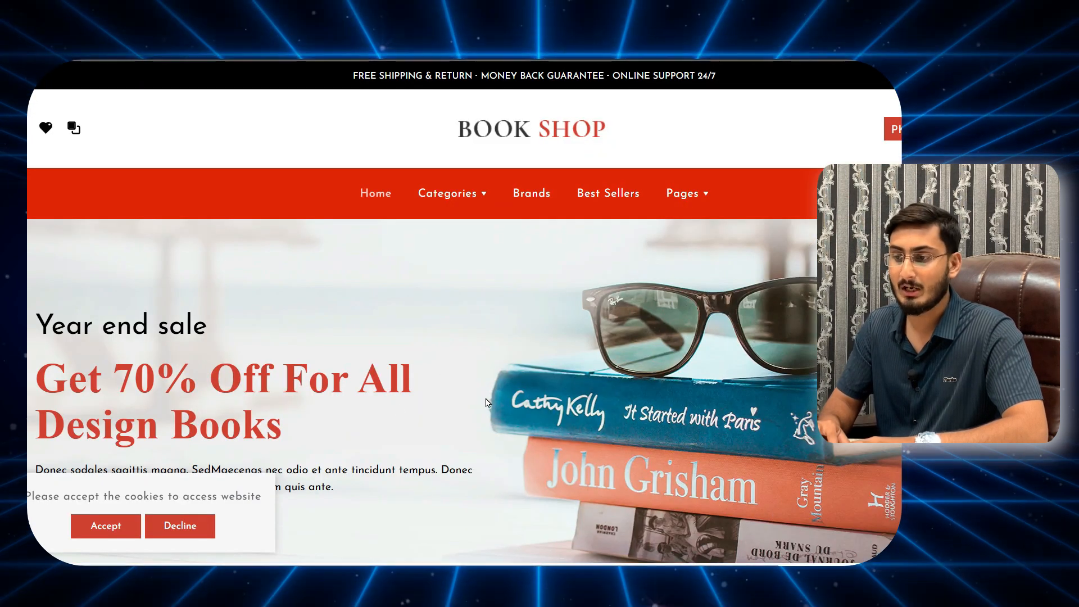
scroll(488, 403, down, 1)
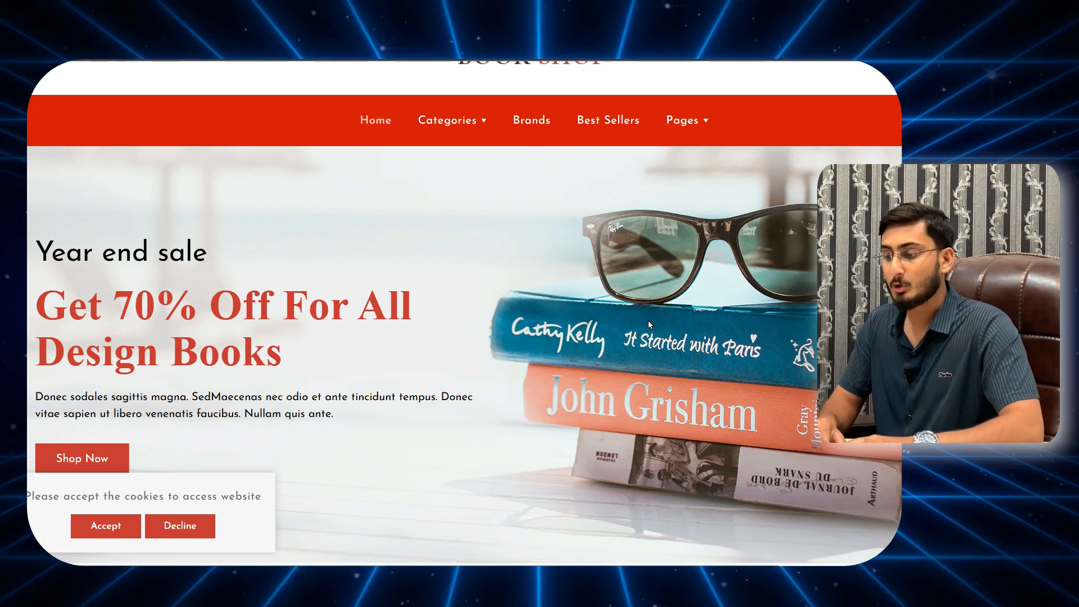
right_click(627, 324)
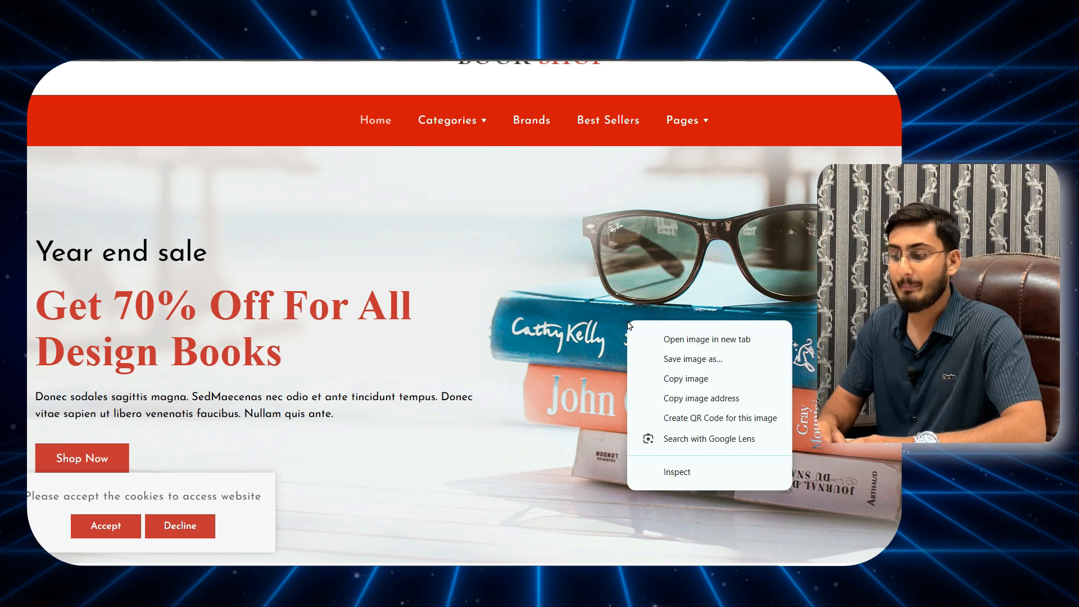
click(690, 359)
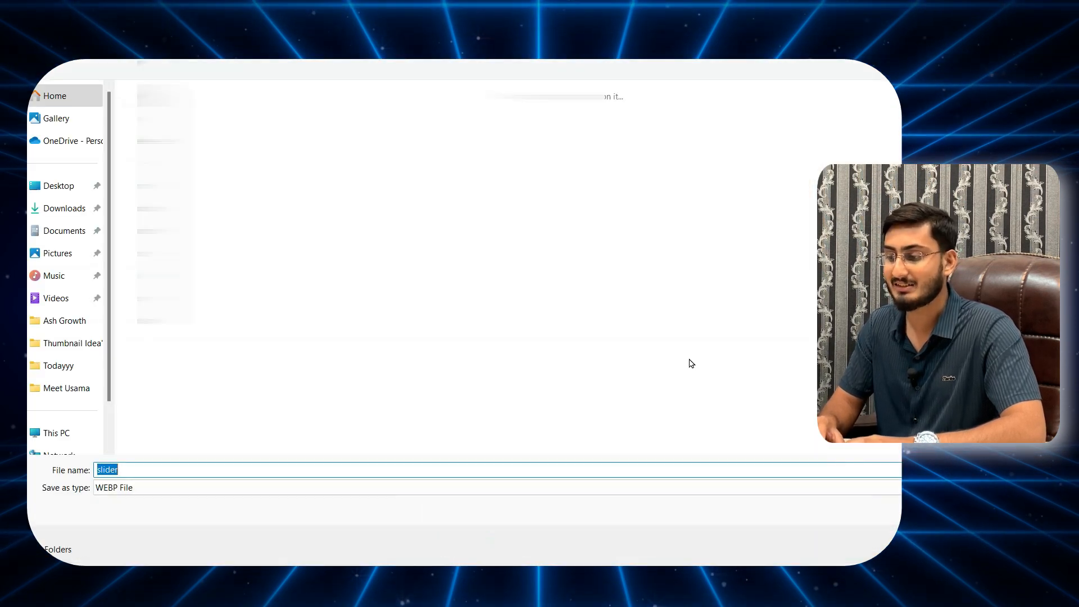
key(Return)
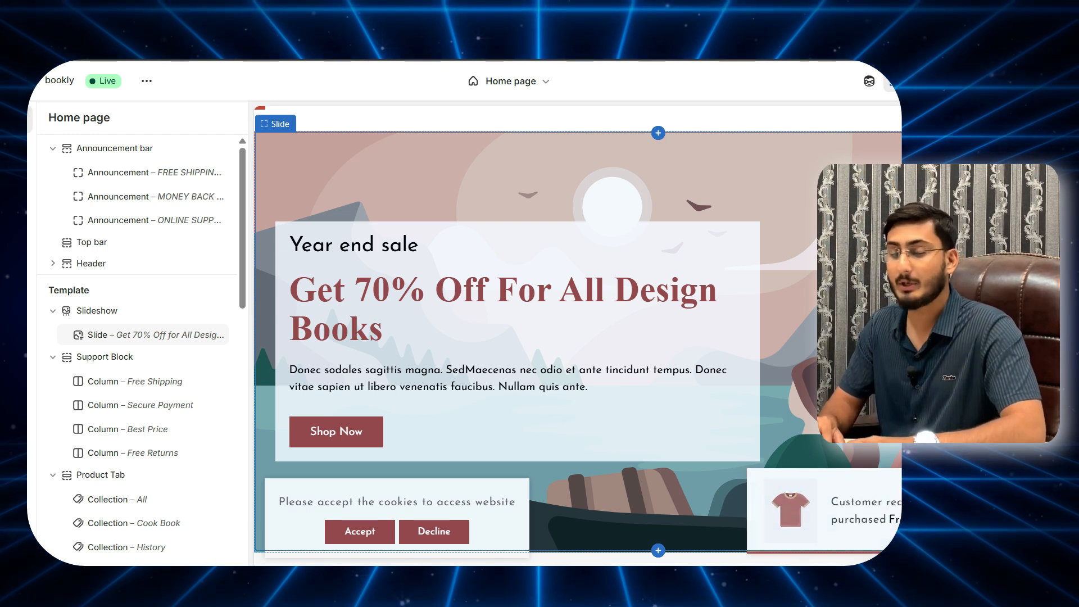
Step: In the theme editor, open the "Get 70% Off for All Design Books" slide and set its desktop image to slider.webp
click(354, 245)
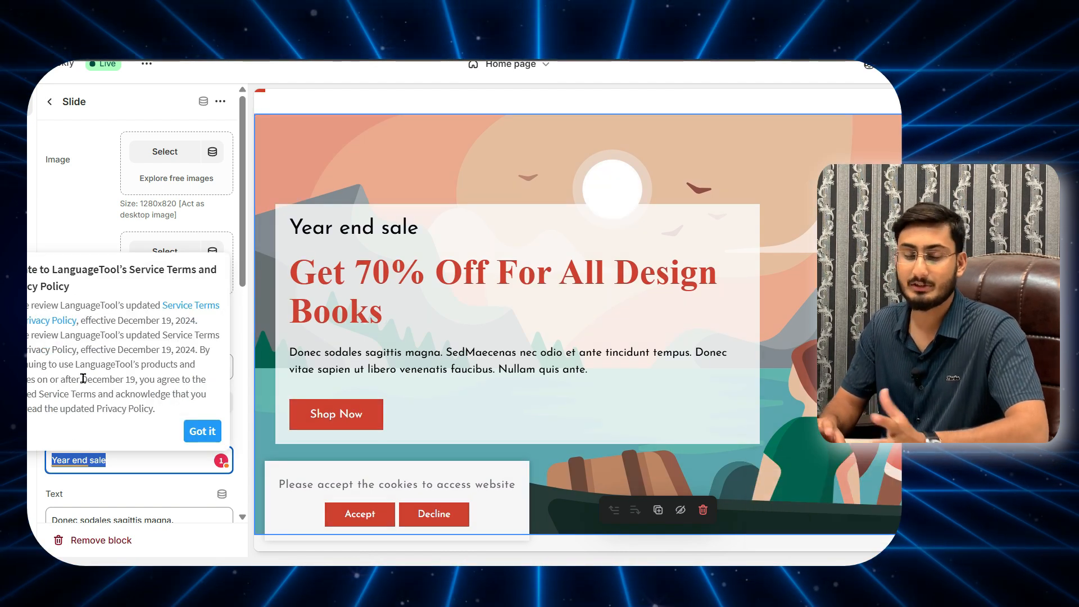
click(200, 431)
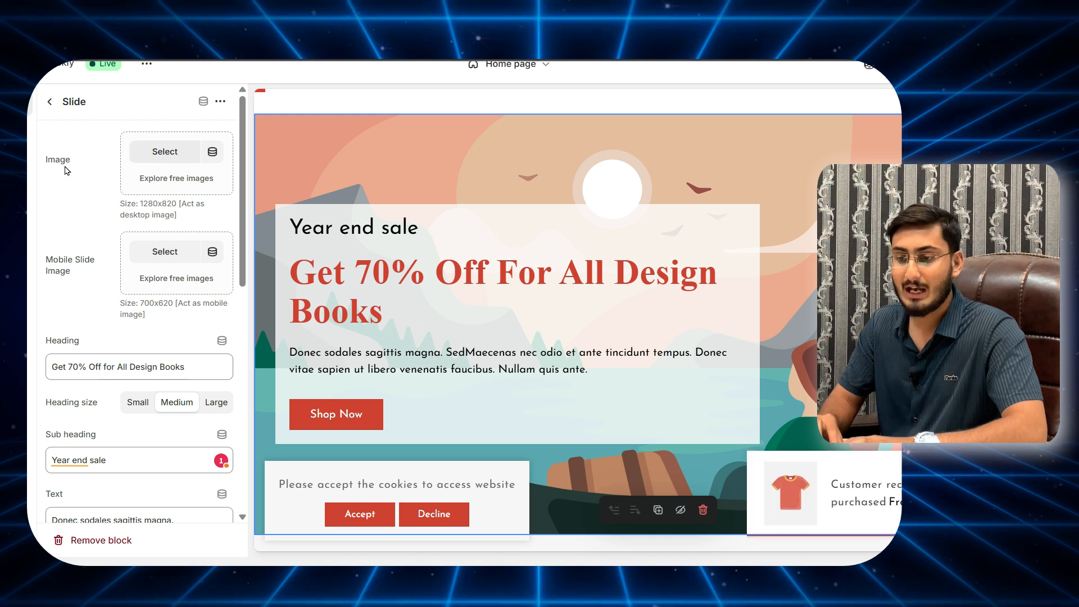
click(166, 155)
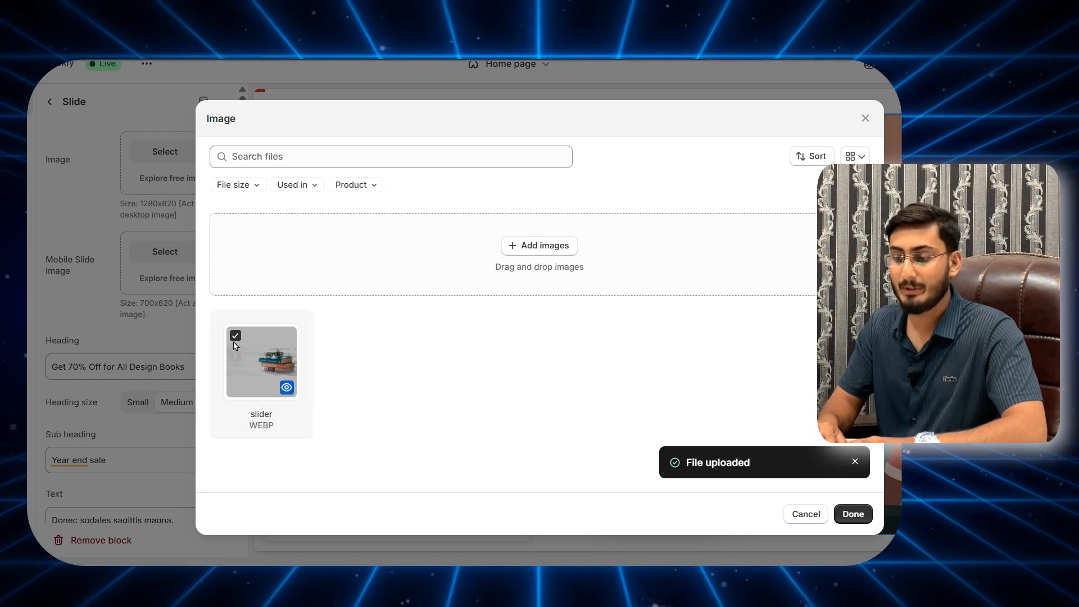
click(861, 515)
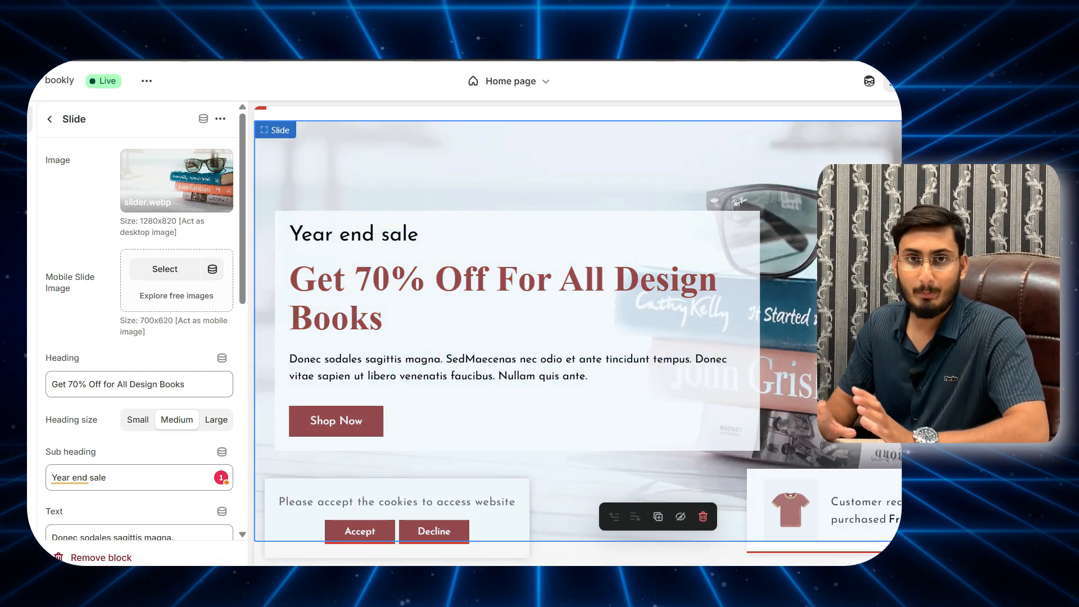
Step: On the Book Shop demo site, list the page's images with the Image Downloader extension and locate the service icons
scroll(579, 332, down, 4)
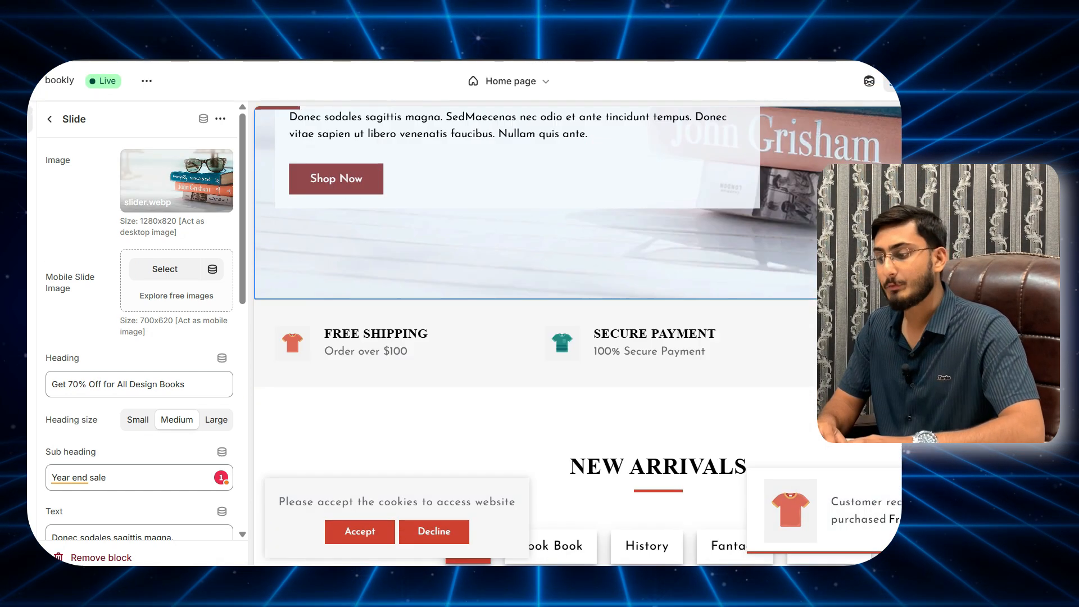
scroll(534, 331, down, 2)
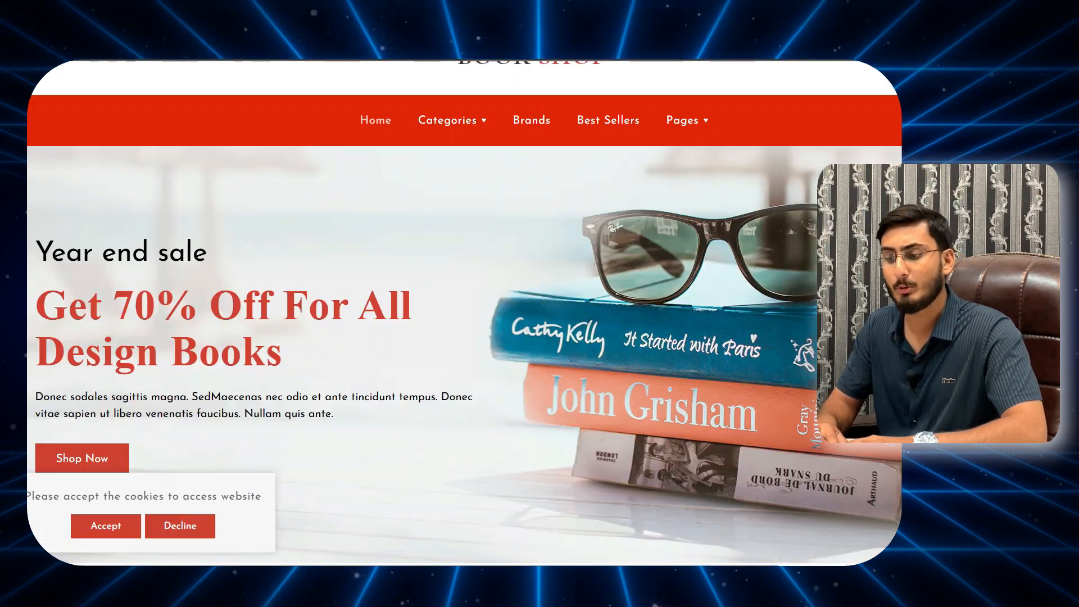
scroll(290, 303, down, 5)
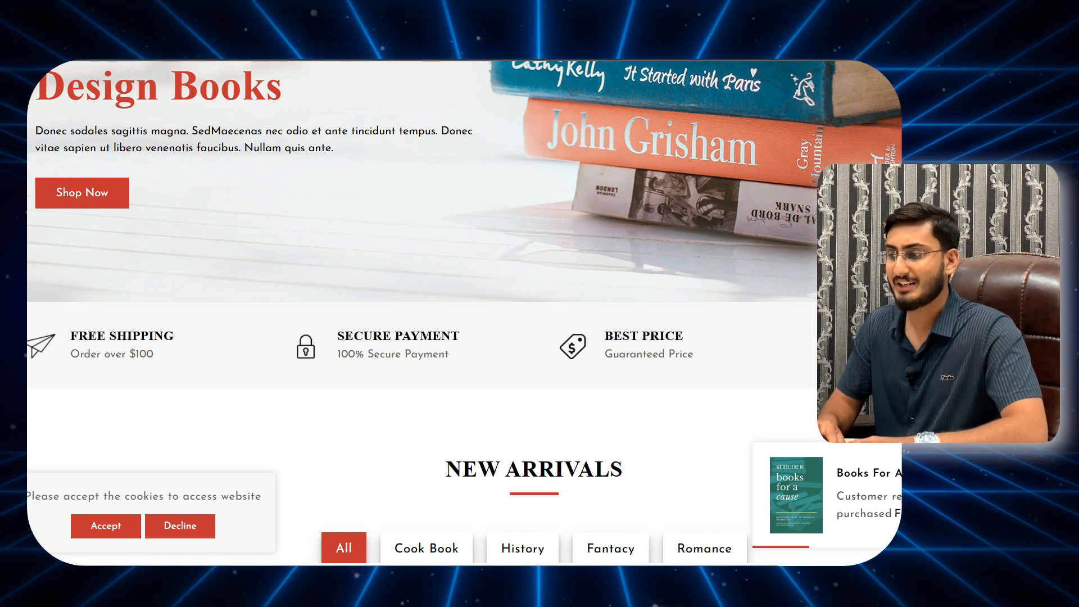
click(896, 46)
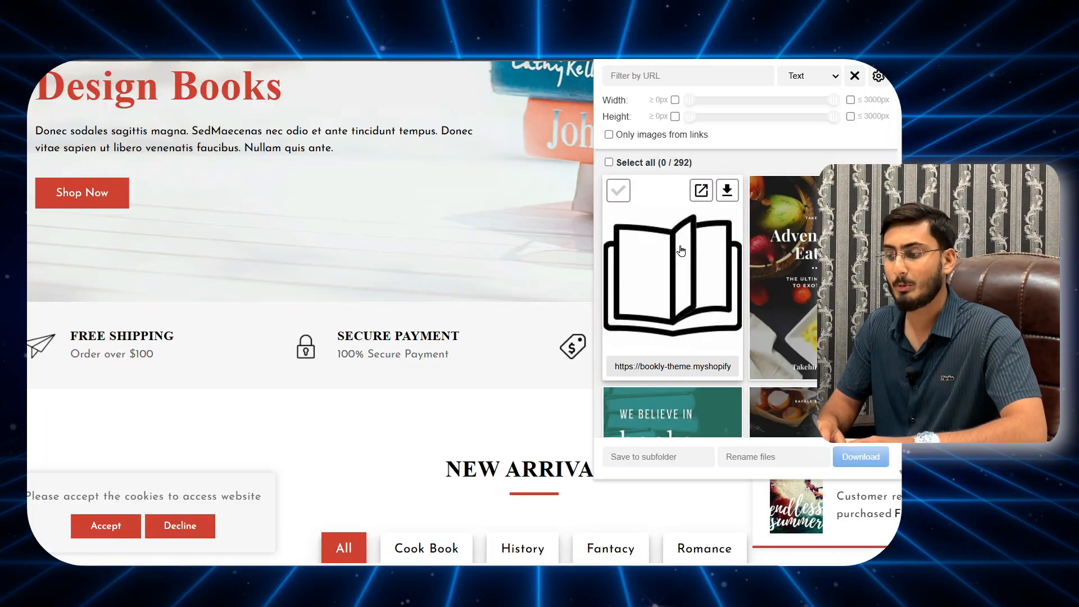
scroll(366, 486, down, 5)
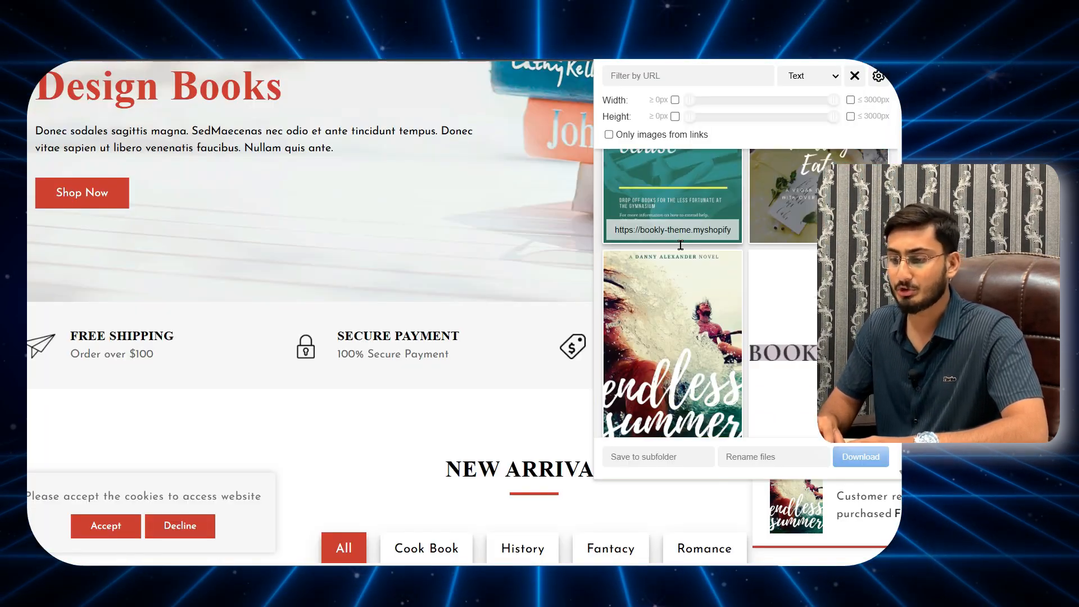
scroll(679, 249, down, 3)
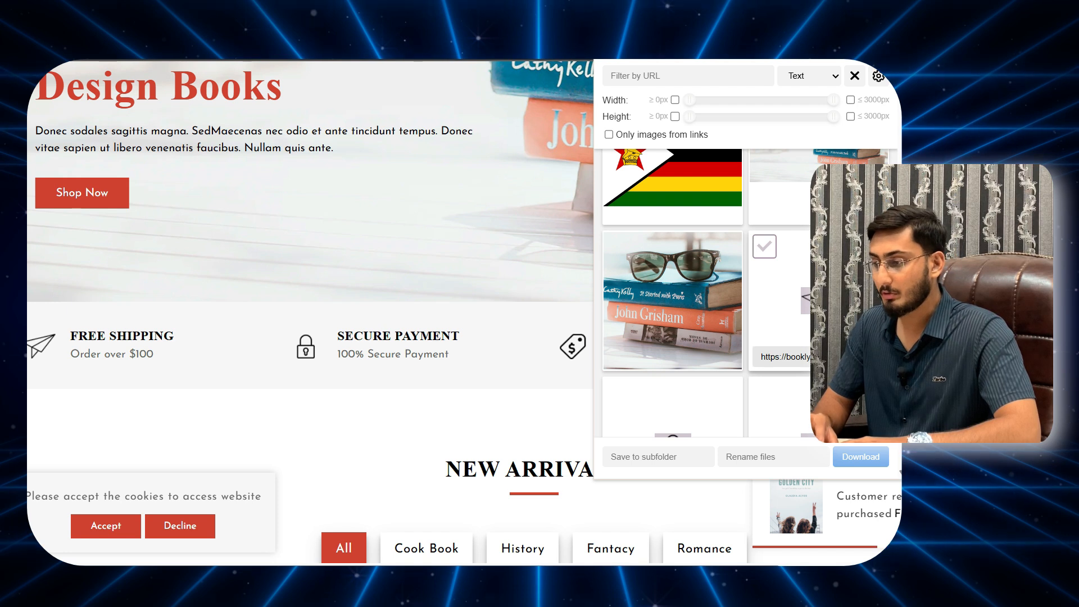
Step: Select the paper plane, padlock, price tag and circular arrow icons in the image list and download them
click(762, 249)
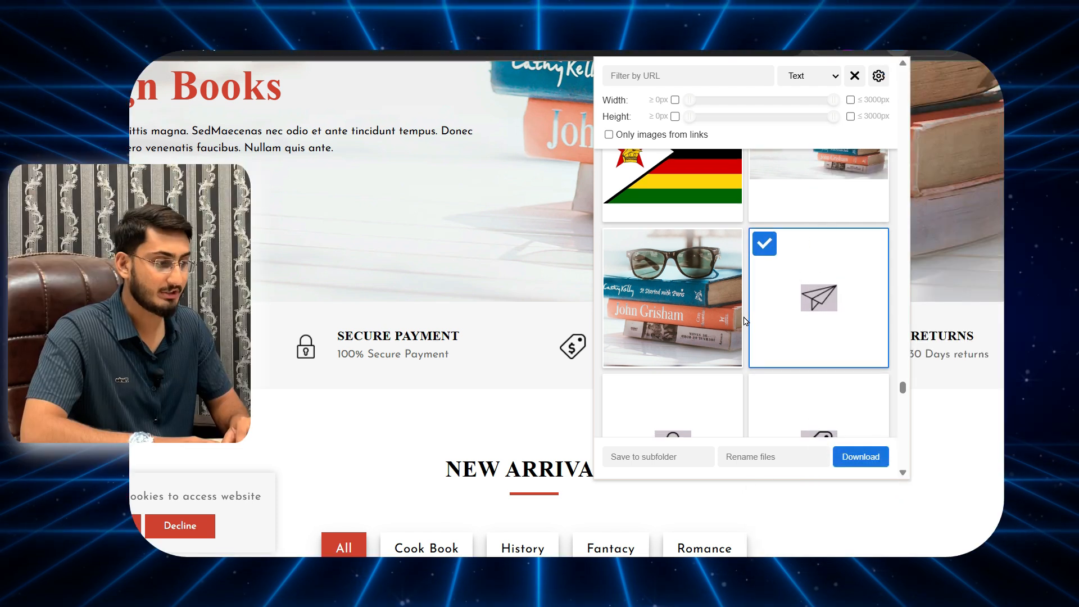
scroll(745, 320, down, 1)
scroll(744, 321, down, 1)
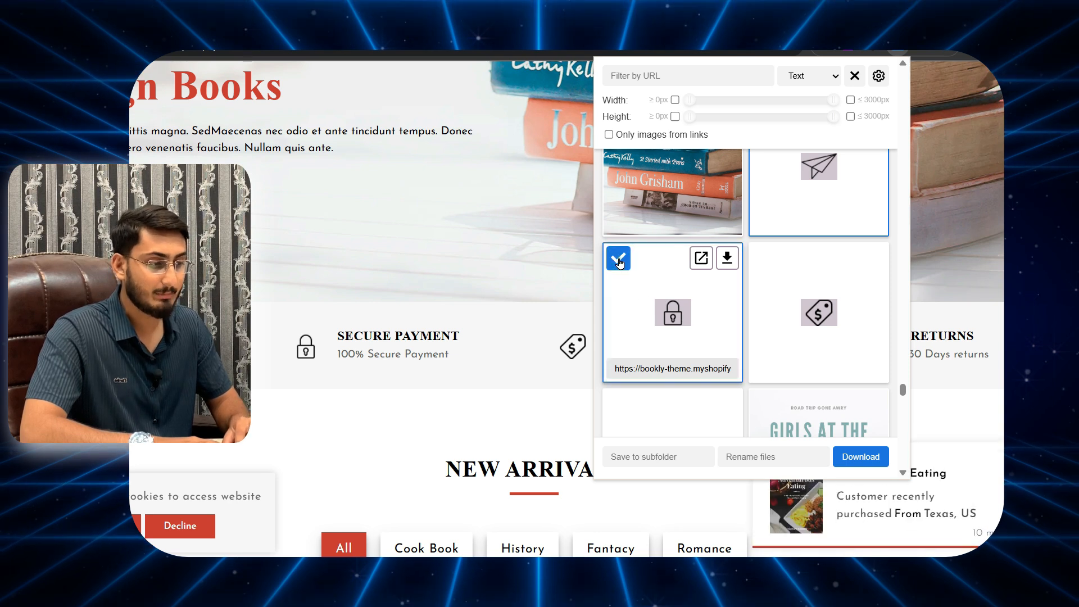
click(762, 257)
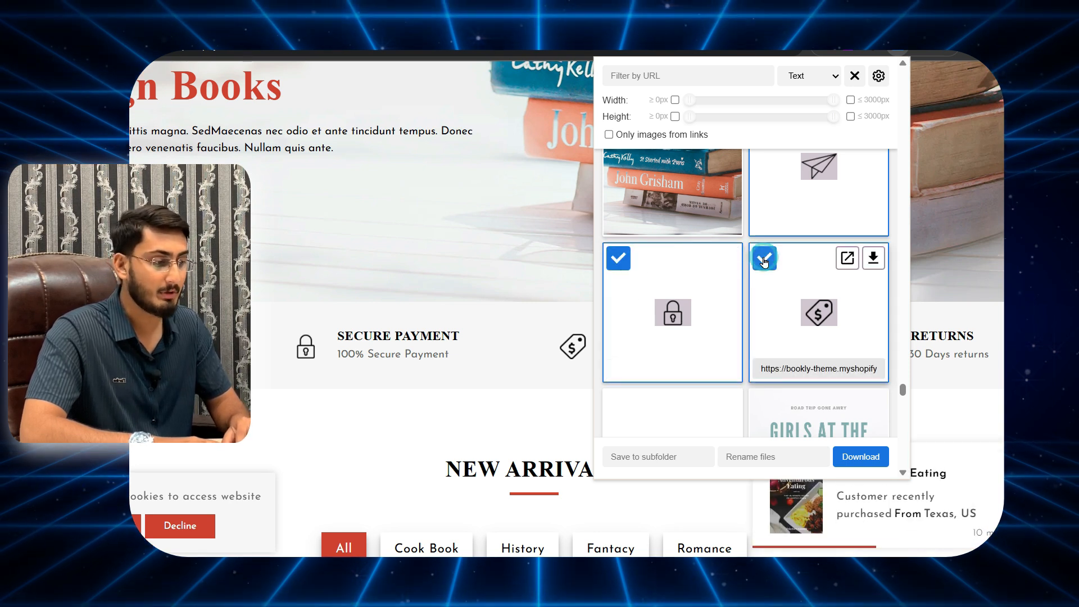
scroll(737, 275, down, 1)
scroll(736, 270, down, 1)
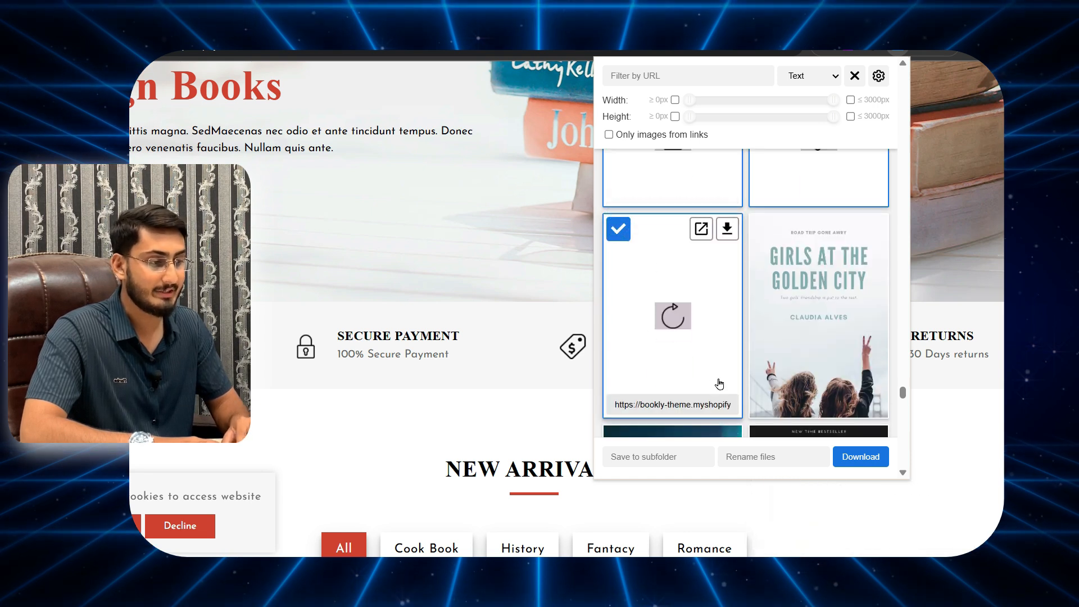
click(856, 456)
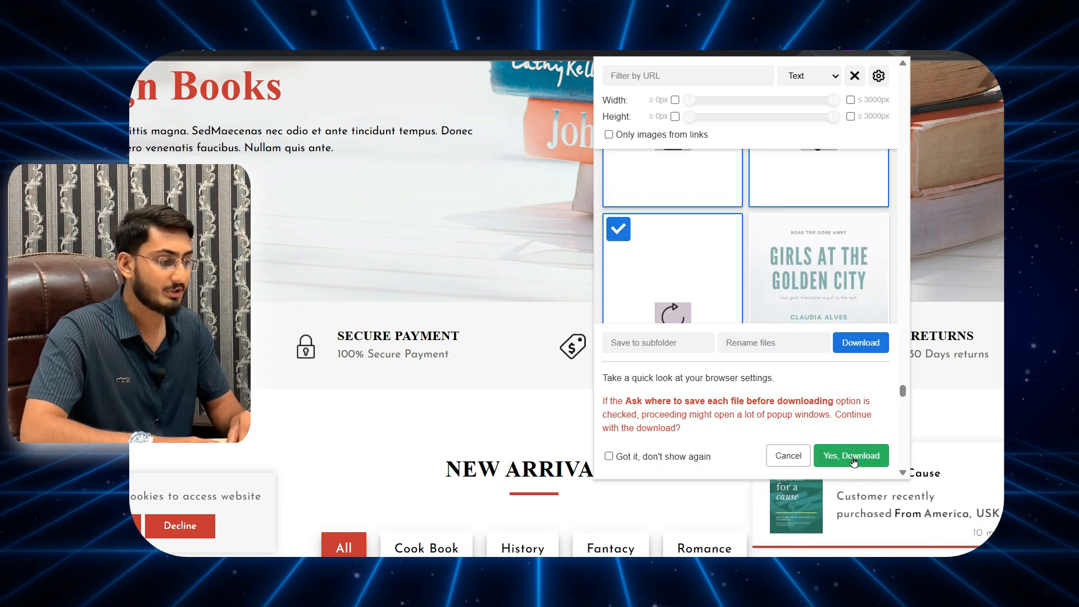
click(852, 459)
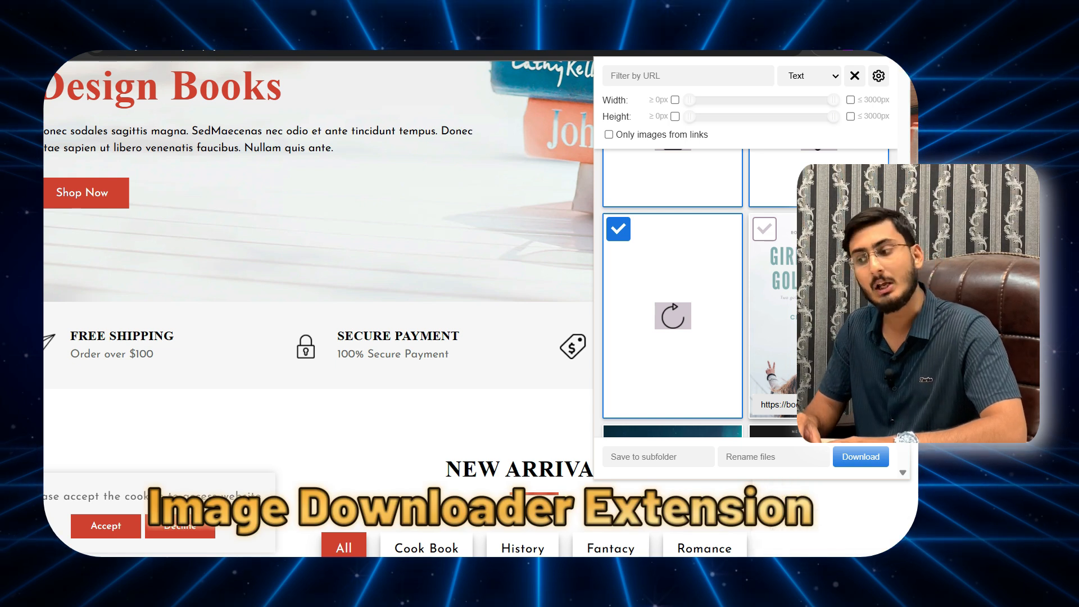
key(Escape)
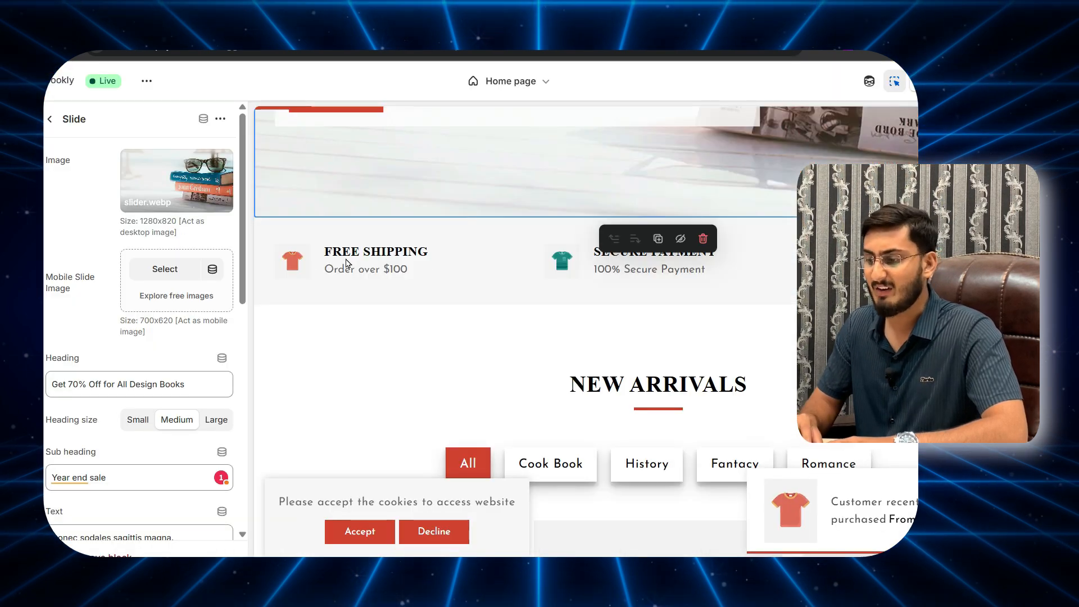
Step: In the theme editor, upload icon-4.png as the image of the Free Shipping column and save the theme
click(381, 254)
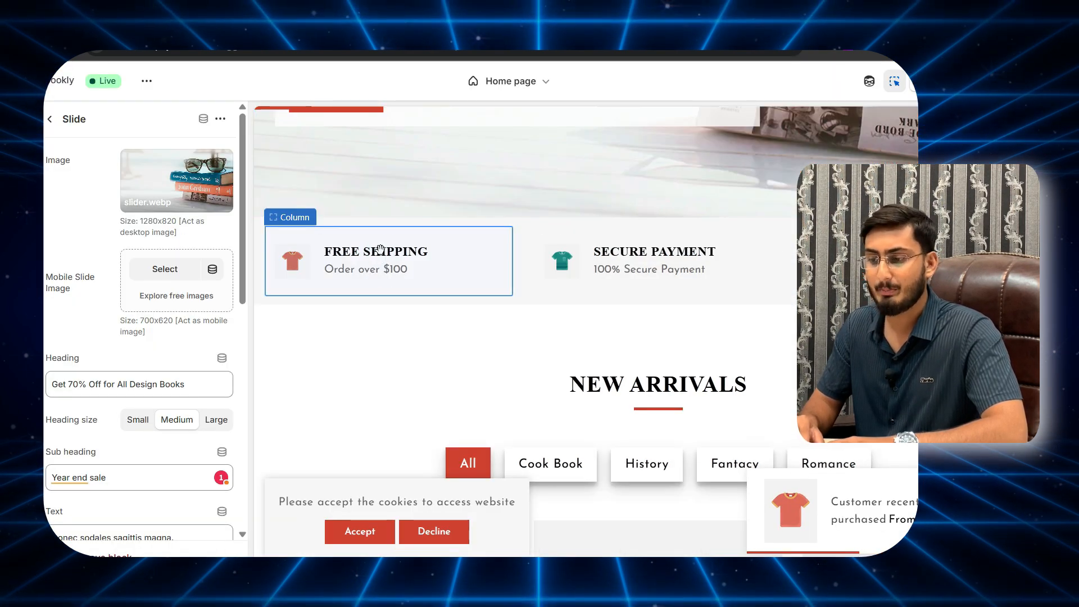
click(164, 170)
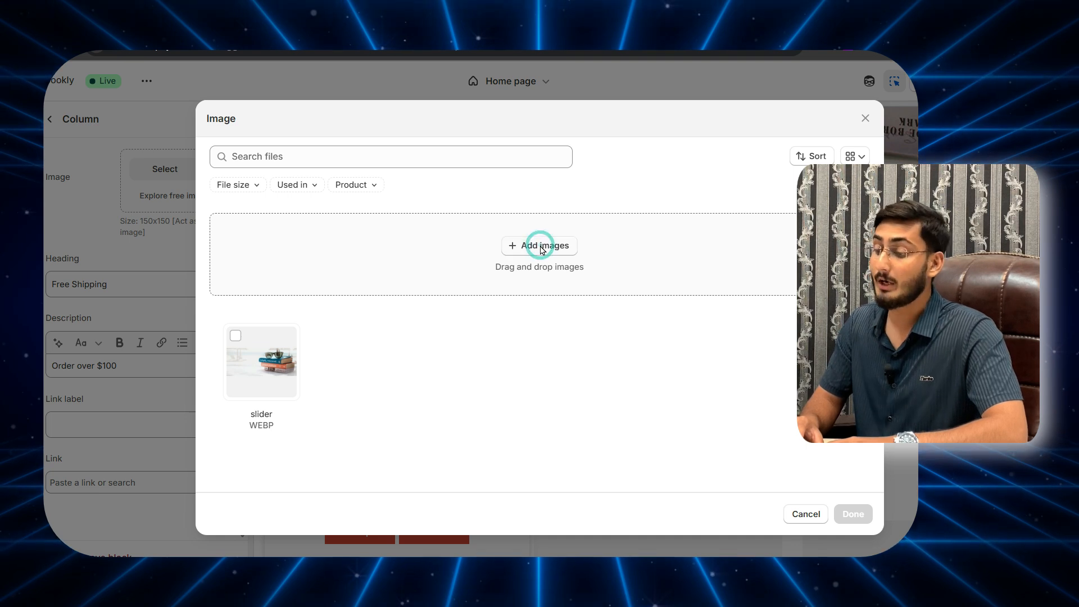
click(476, 268)
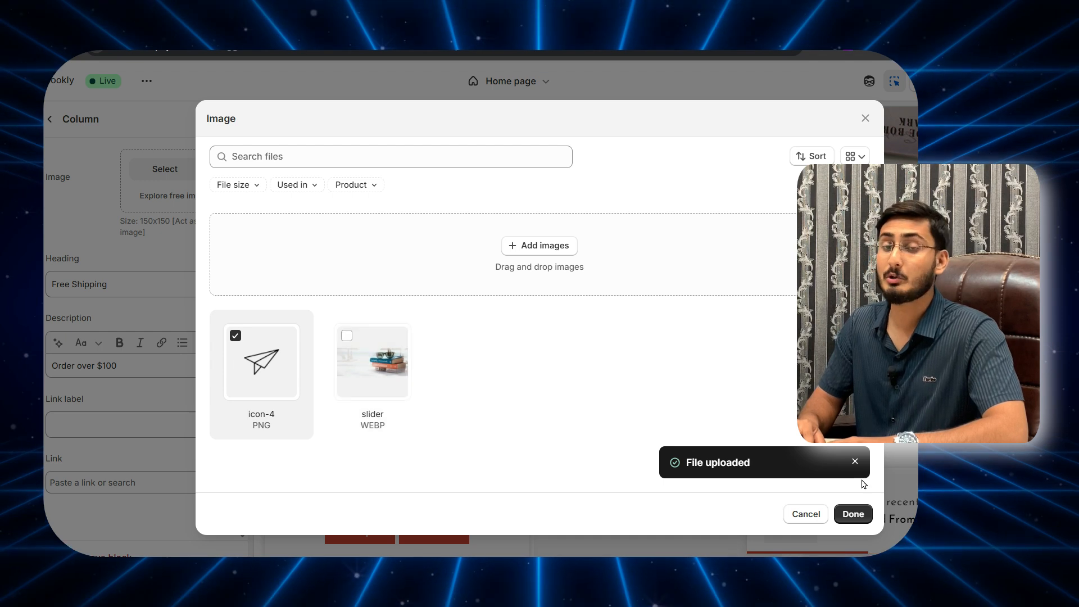
click(852, 515)
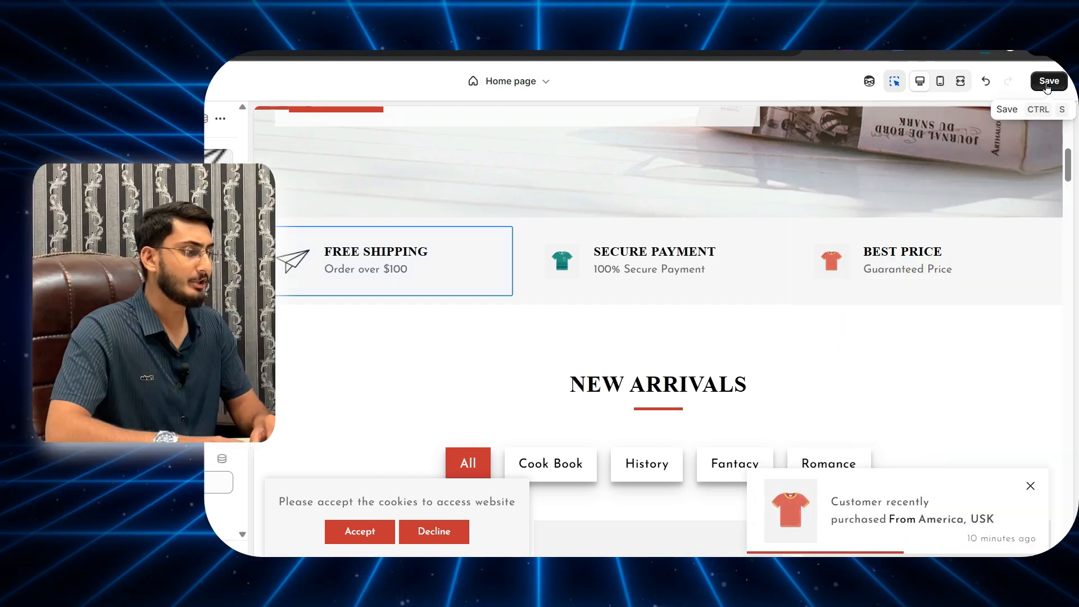
click(1048, 82)
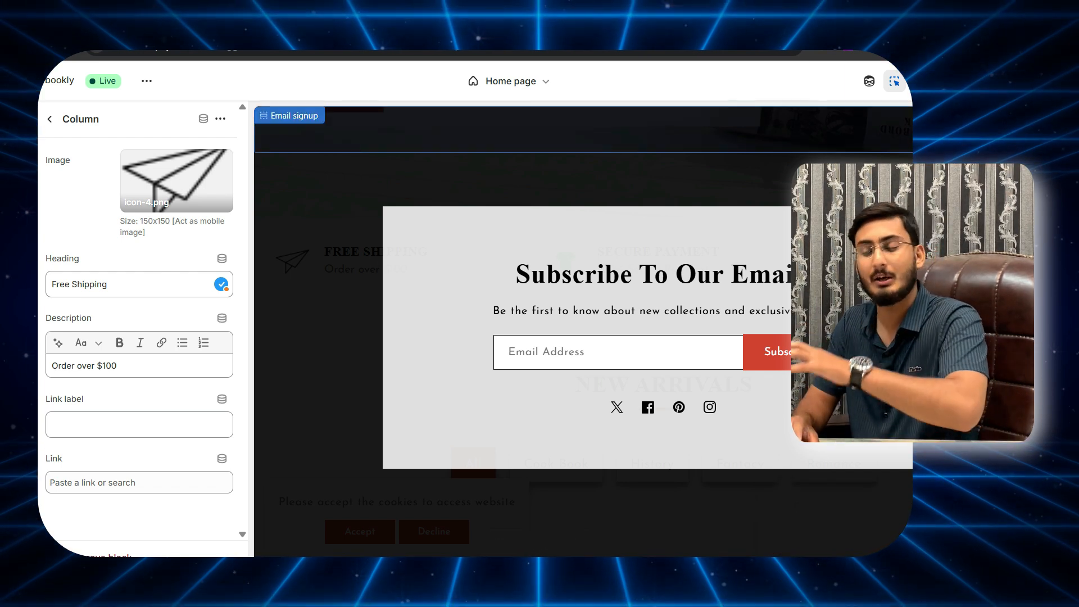
Step: Close the email signup popup in the preview and return to the Free Shipping column on the home page
click(921, 225)
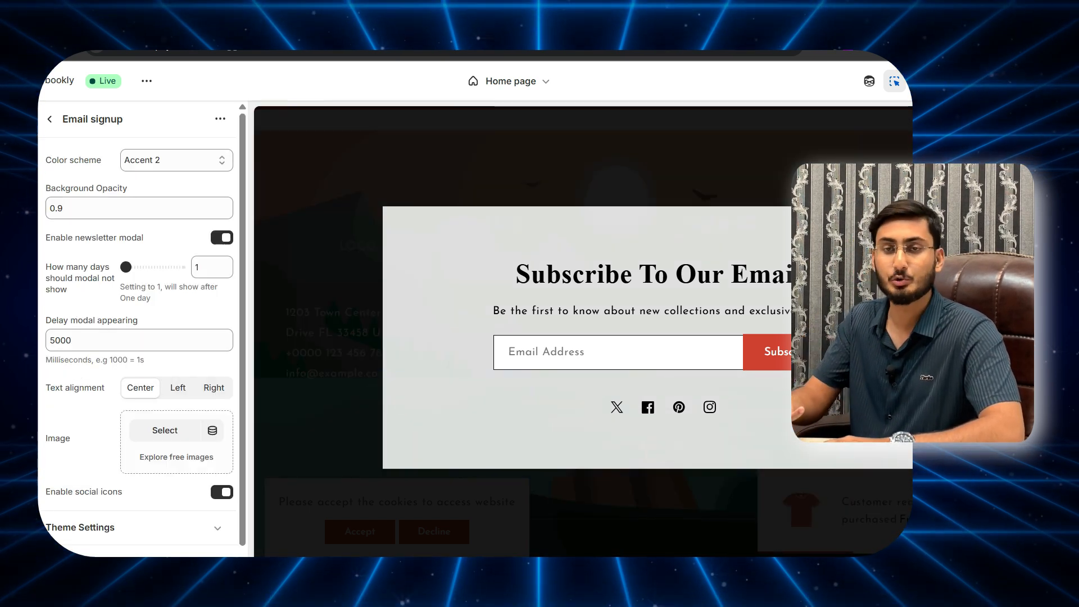
click(921, 225)
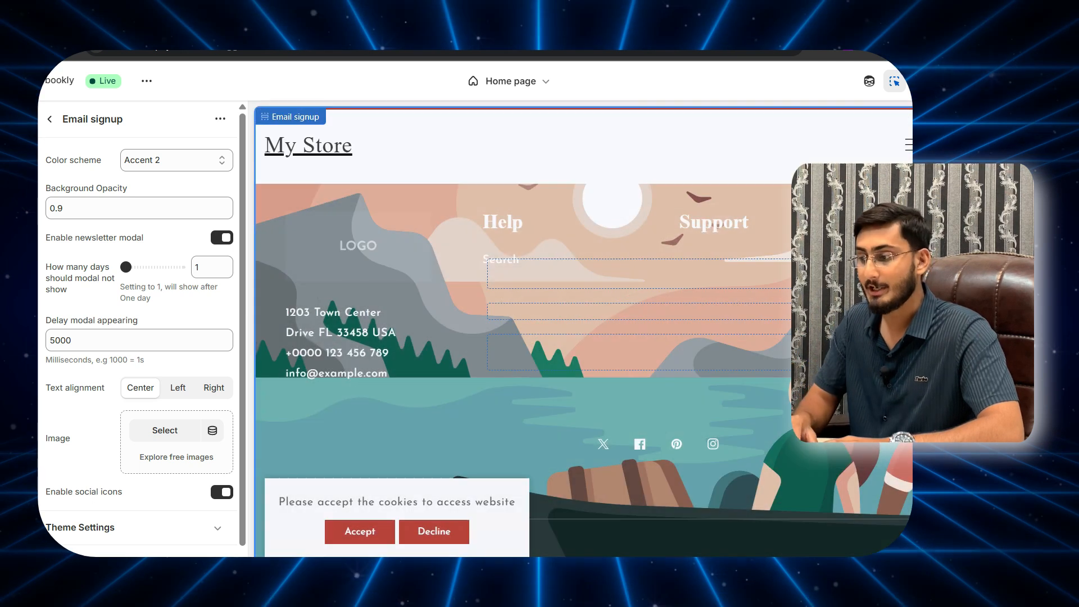
scroll(820, 303, up, 20)
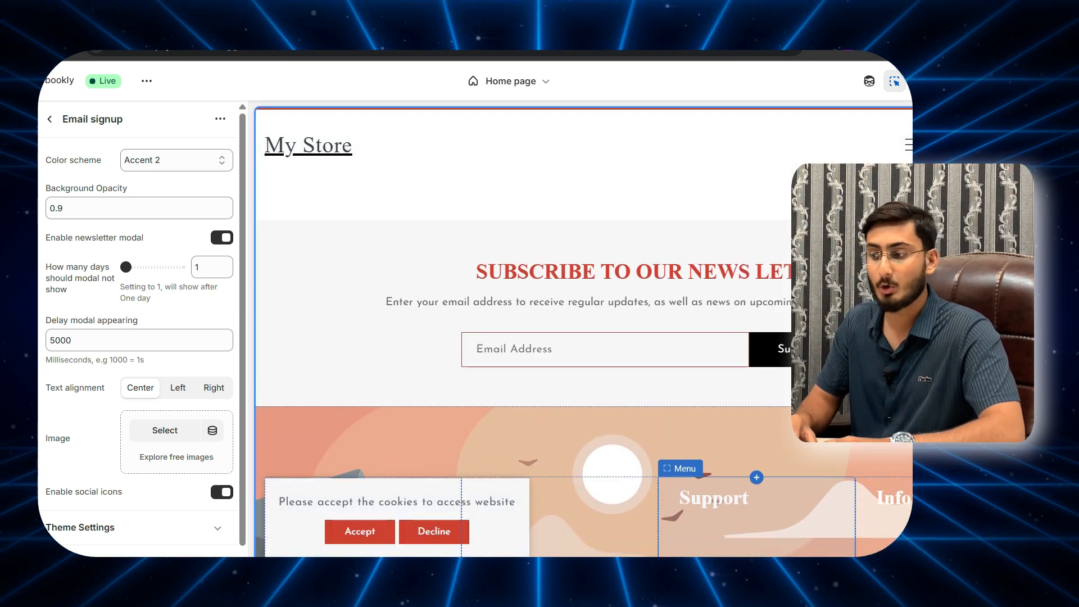
scroll(820, 303, up, 15)
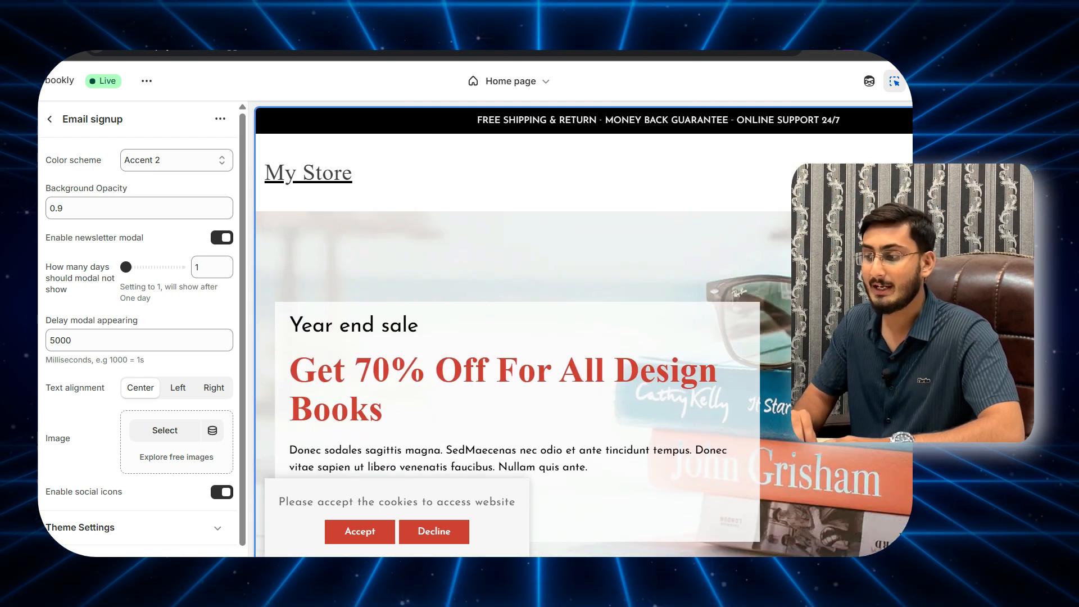
scroll(768, 207, down, 10)
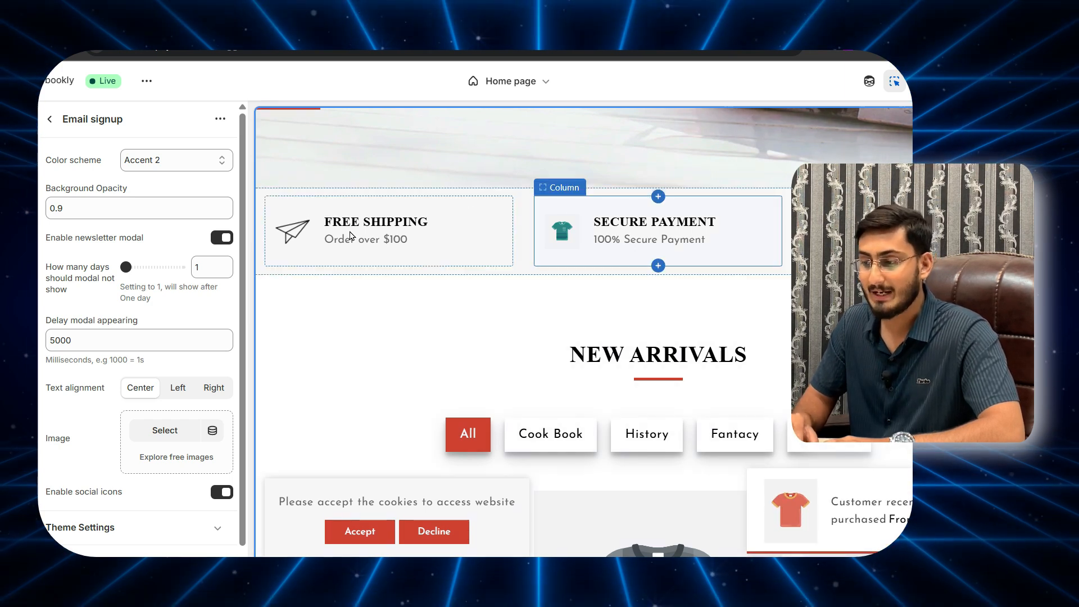
Step: Change the Free Shipping column's description to "Order over $5" and save the theme
click(432, 235)
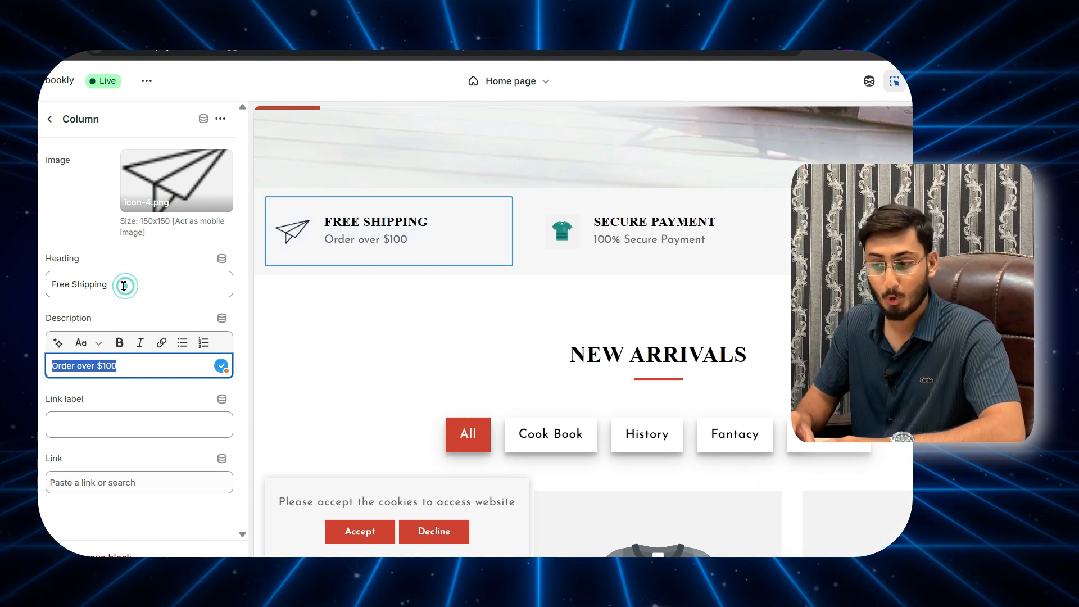
drag(124, 285, 46, 286)
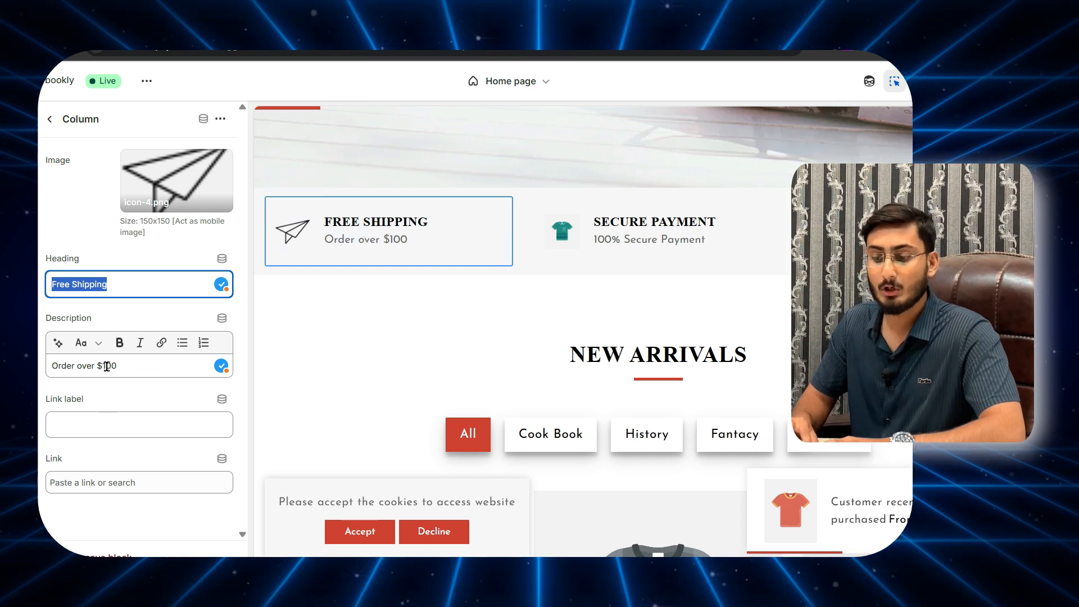
triple_click(128, 366)
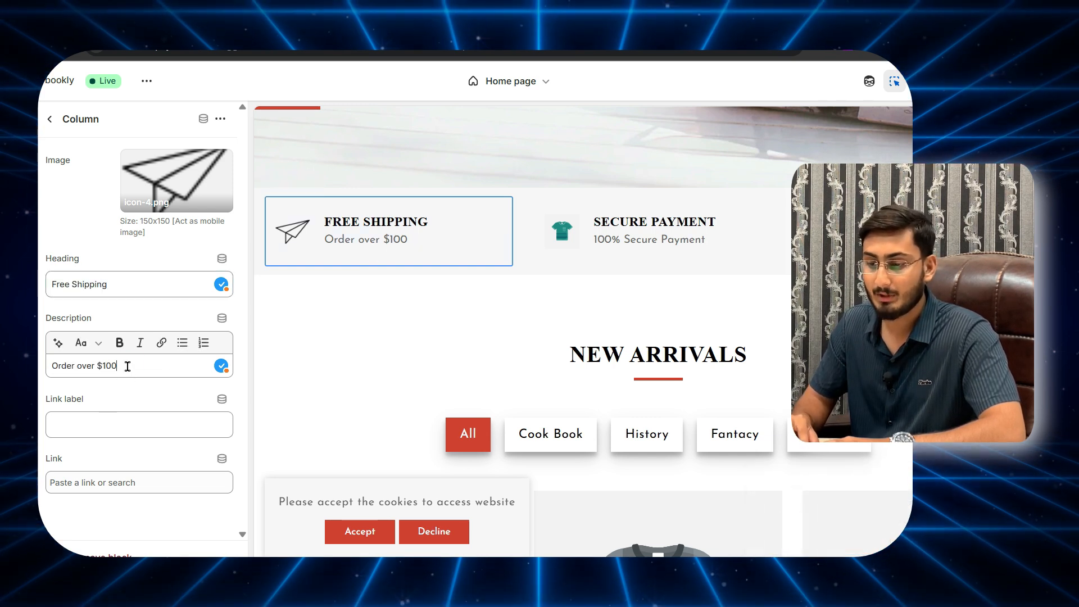
key(BackSpace)
key(BackSpace)
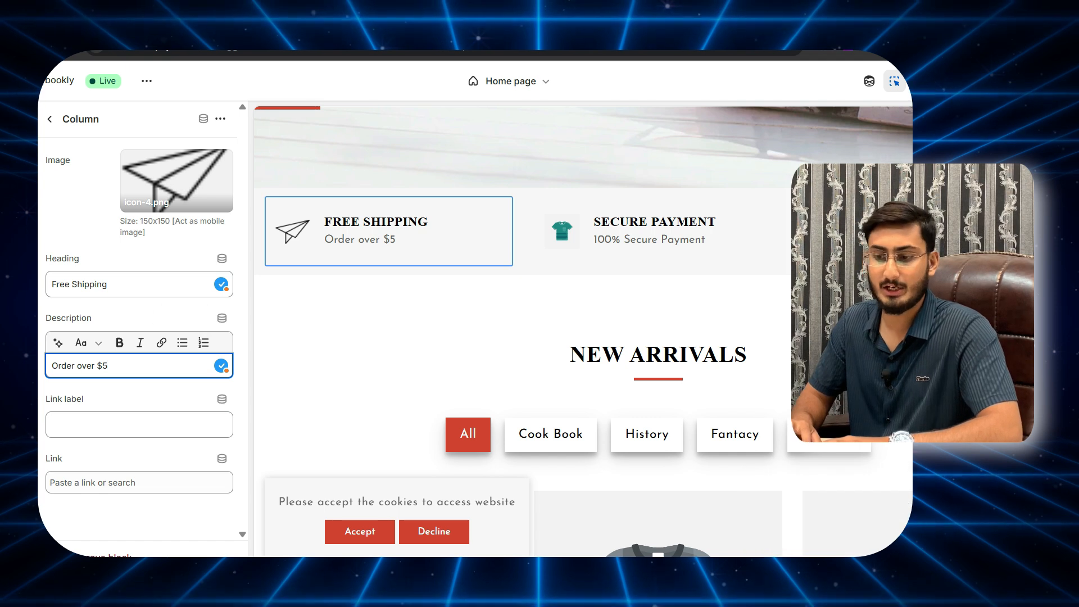
click(1048, 80)
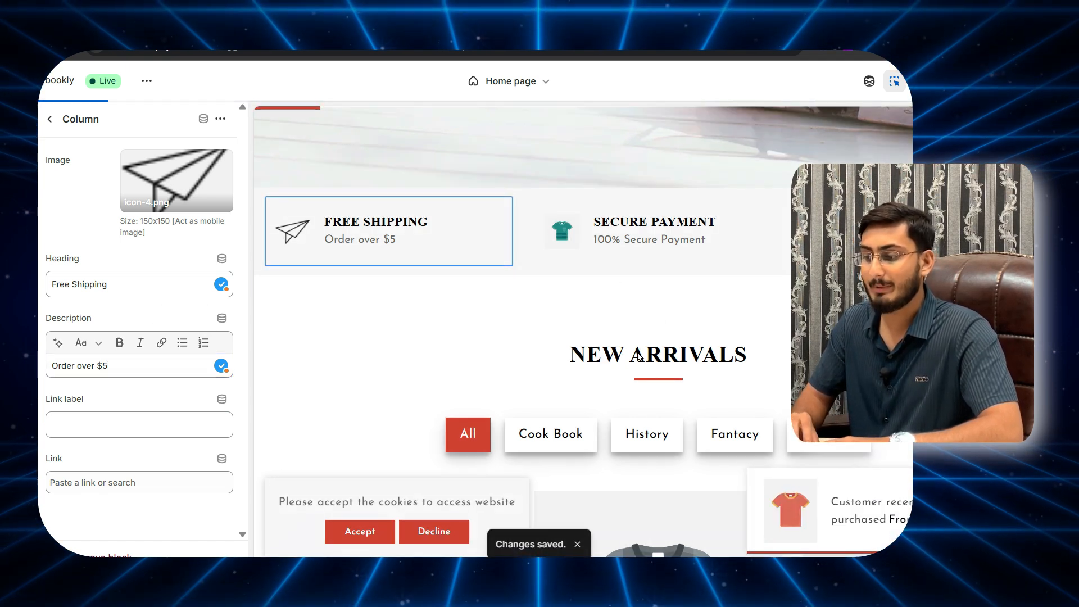
Step: Open the settings of the New Arrivals product section on the home page and close the email signup popup in the preview
scroll(623, 362, down, 2)
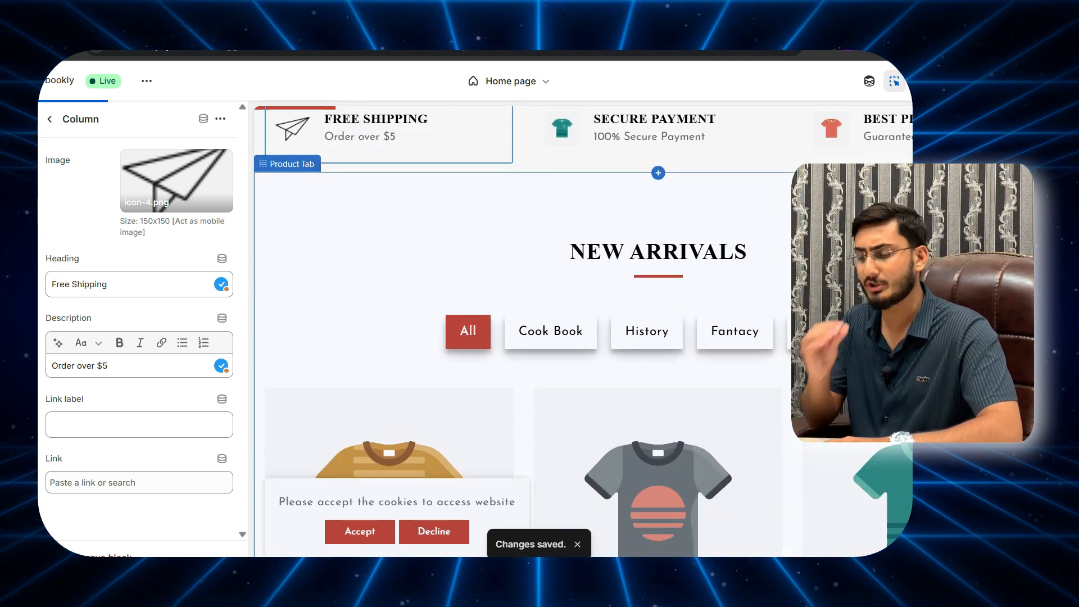
click(658, 252)
click(140, 300)
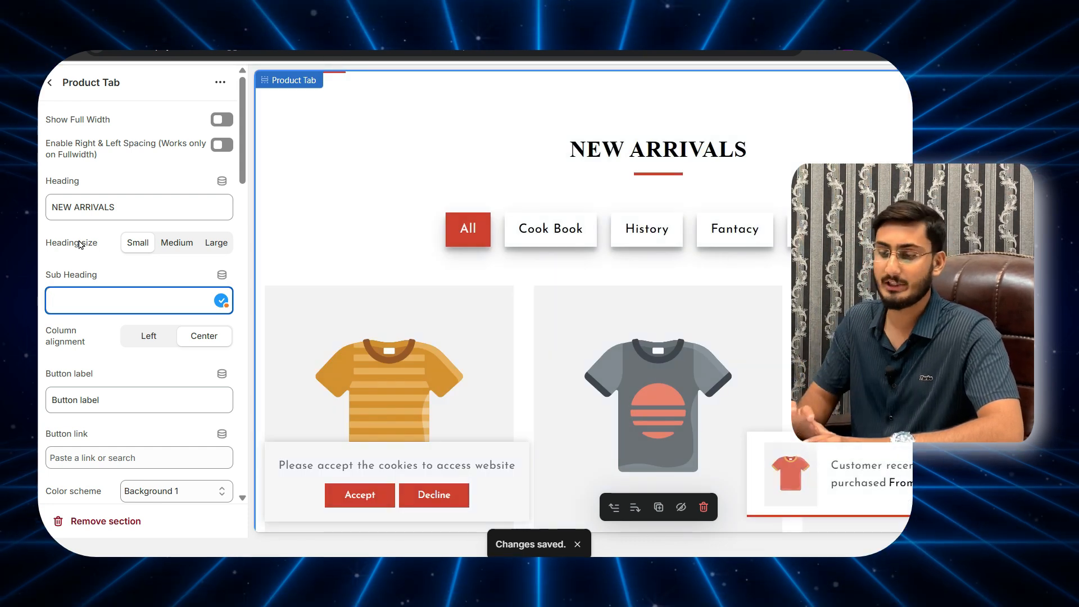
triple_click(135, 207)
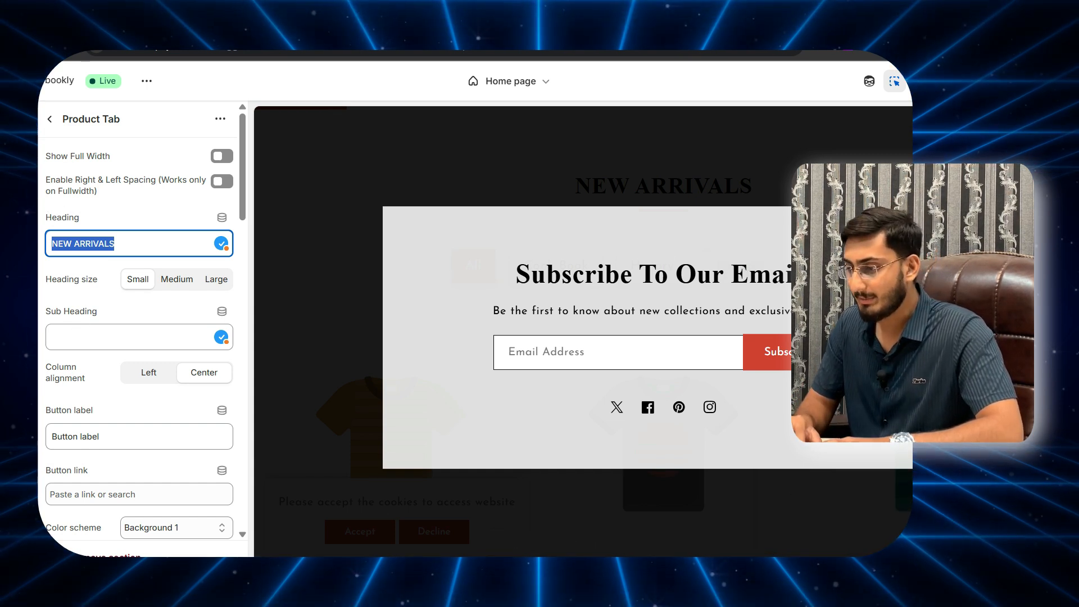
click(925, 226)
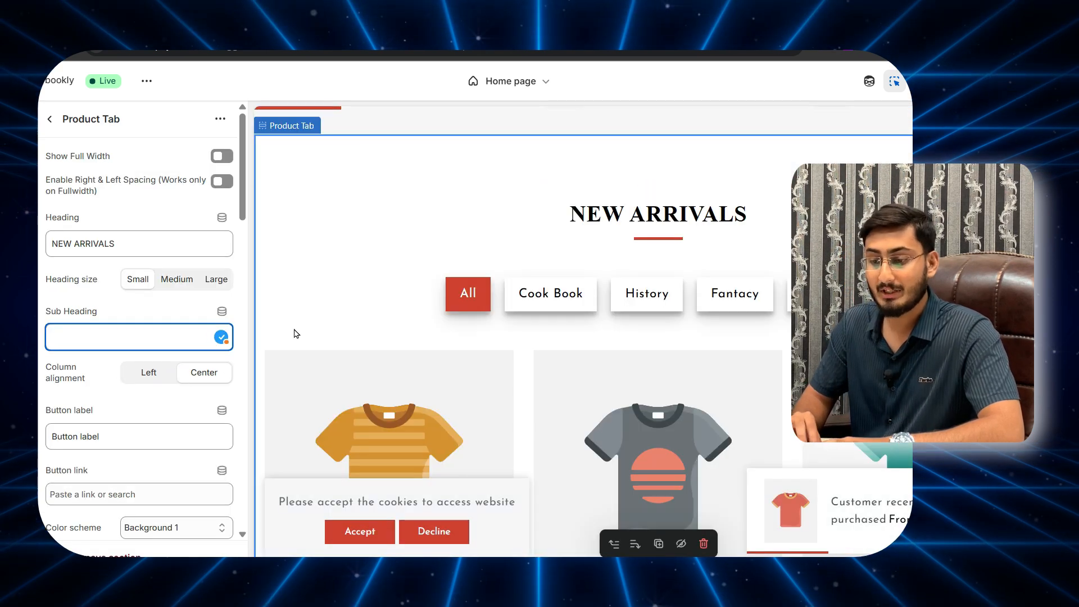
Step: Examine the New Arrivals product grid and the section's product count, slider, tab and product card settings
scroll(471, 327, down, 10)
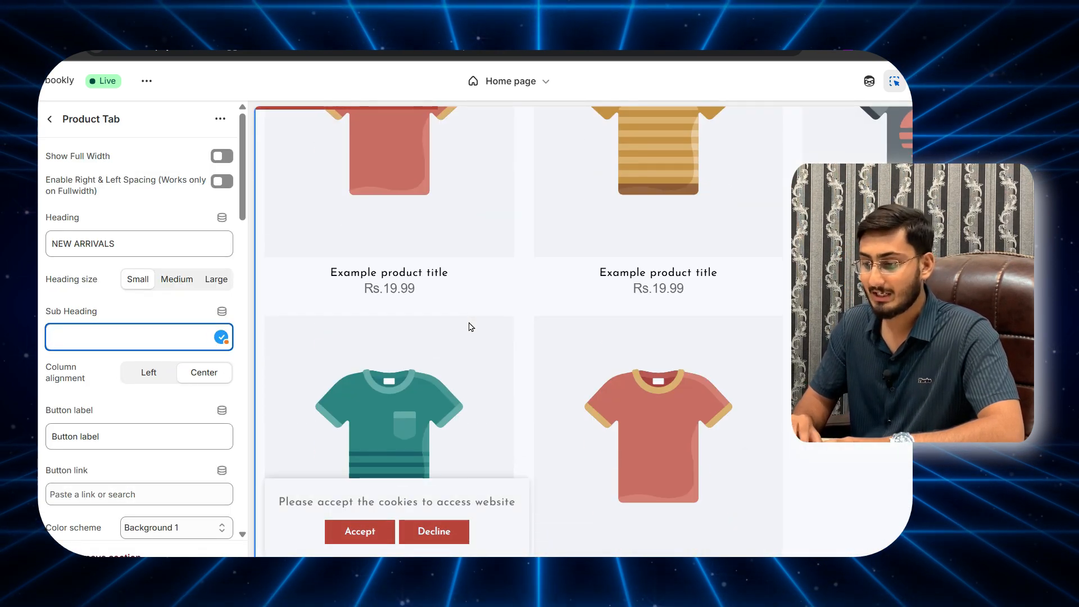
scroll(468, 323, down, 5)
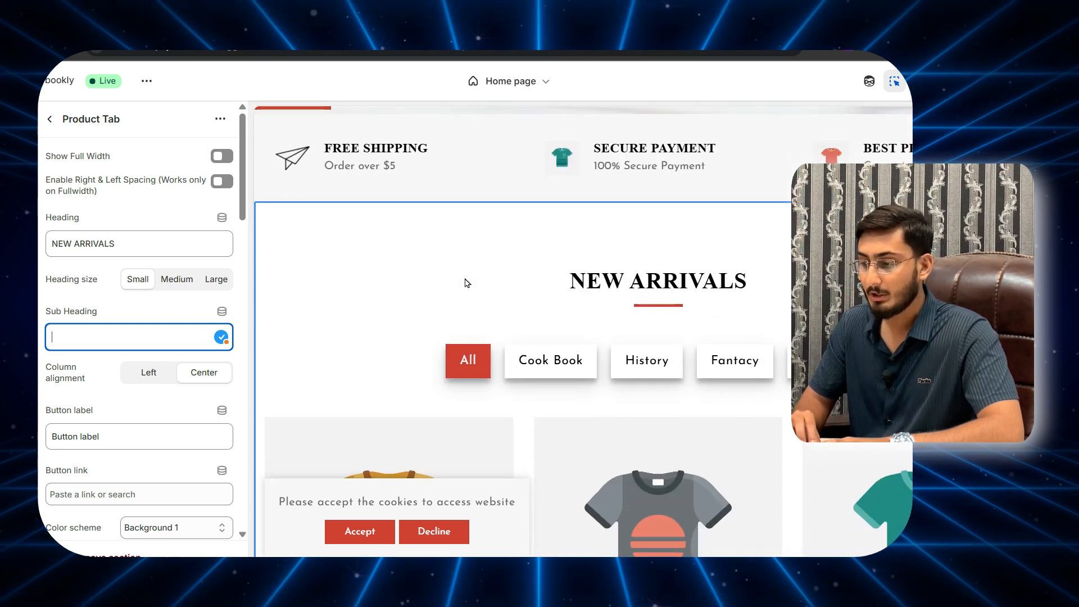
scroll(114, 374, down, 5)
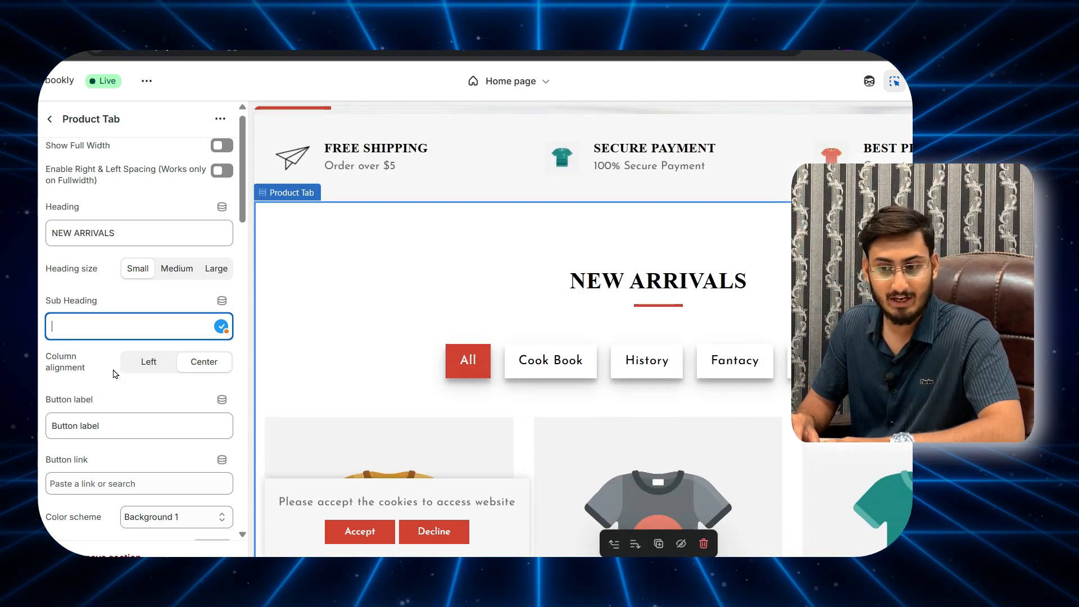
scroll(114, 374, down, 4)
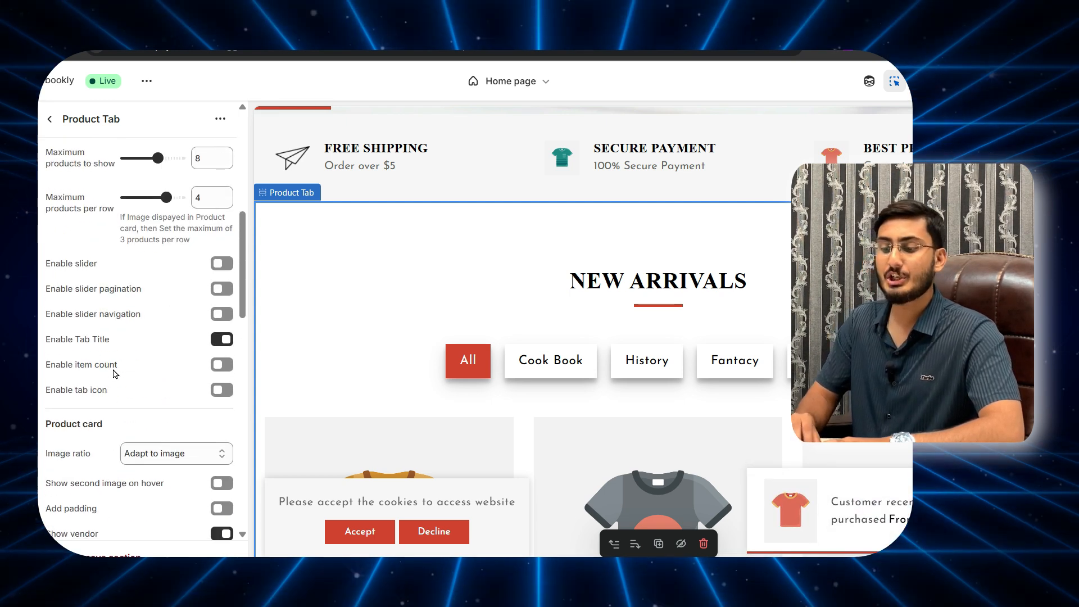
scroll(114, 373, down, 2)
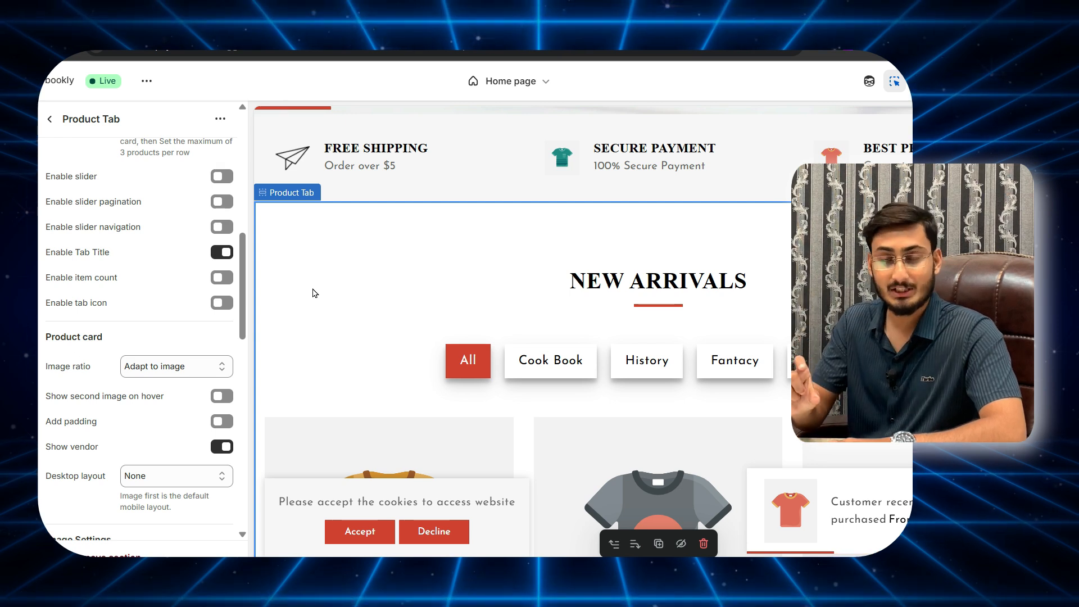
Step: Set the top padding of the Book Festival banner section to 200 px
scroll(313, 291, down, 5)
scroll(313, 292, down, 10)
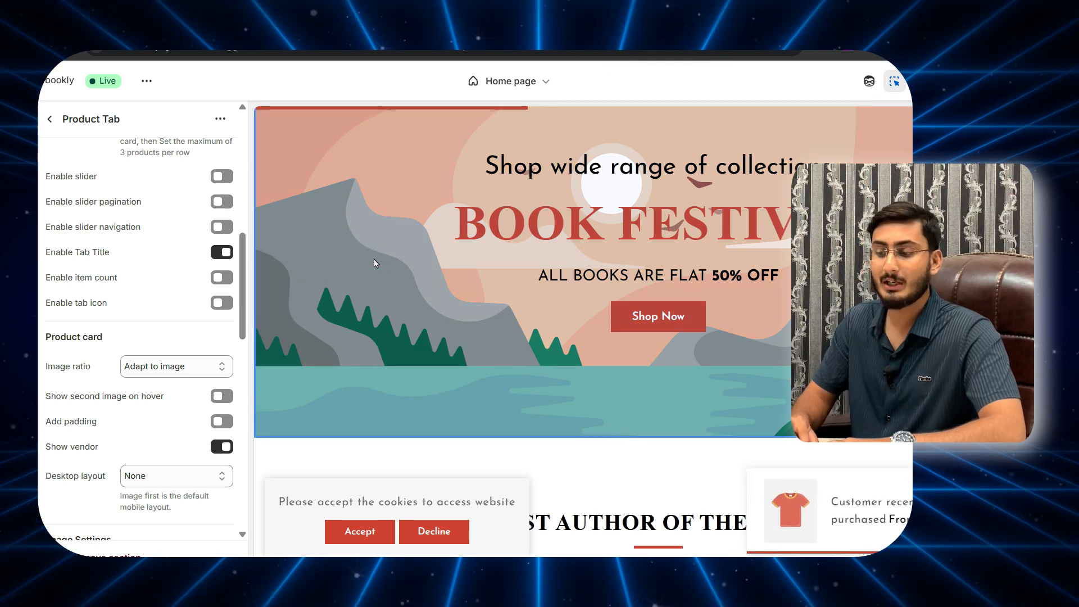
click(374, 263)
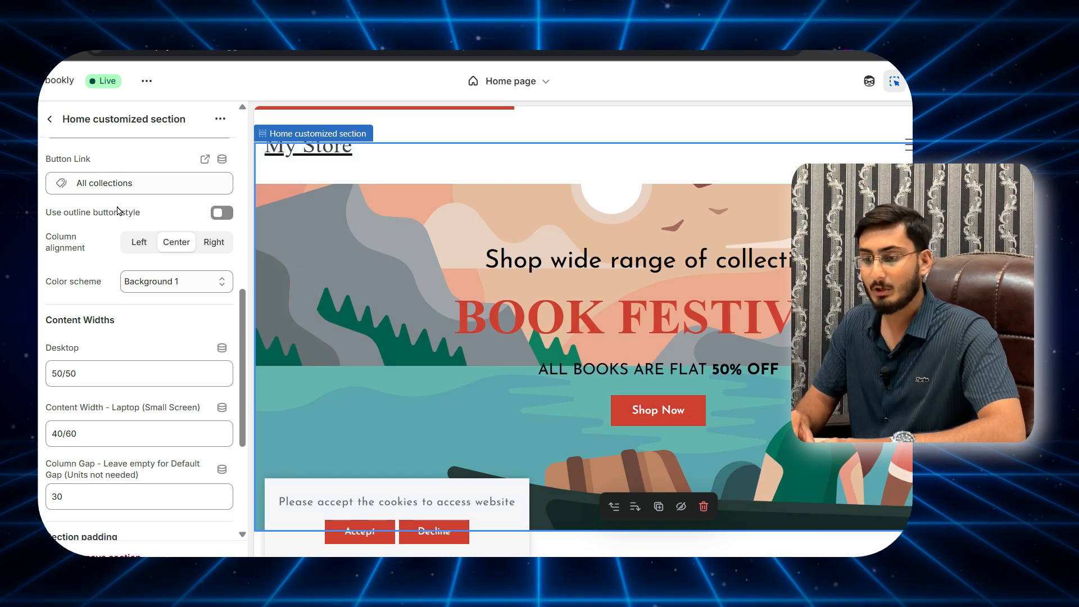
scroll(107, 266, down, 2)
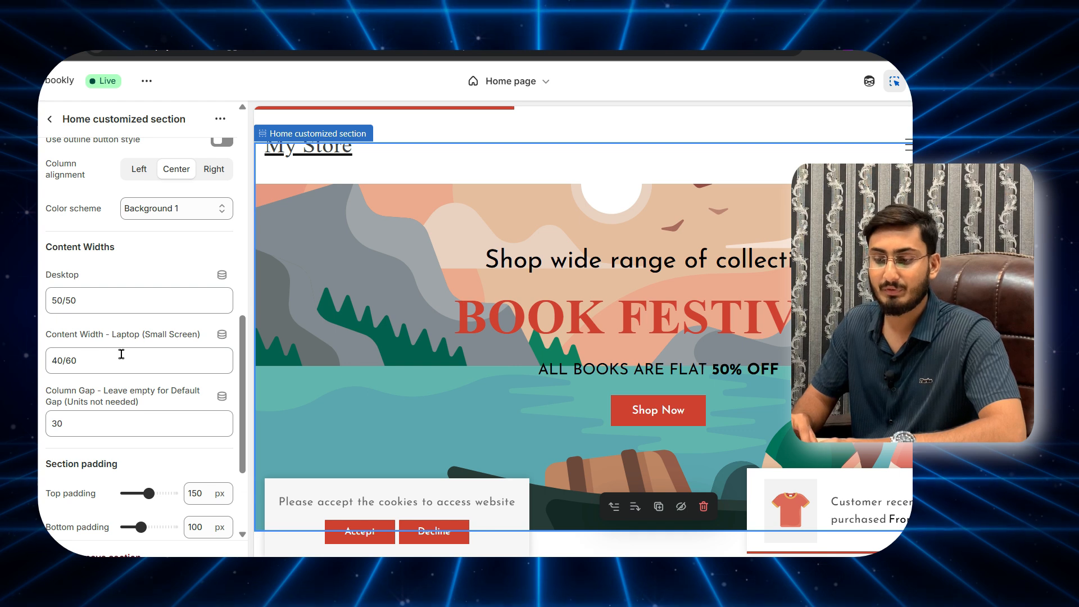
scroll(143, 352, down, 1)
scroll(145, 357, down, 1)
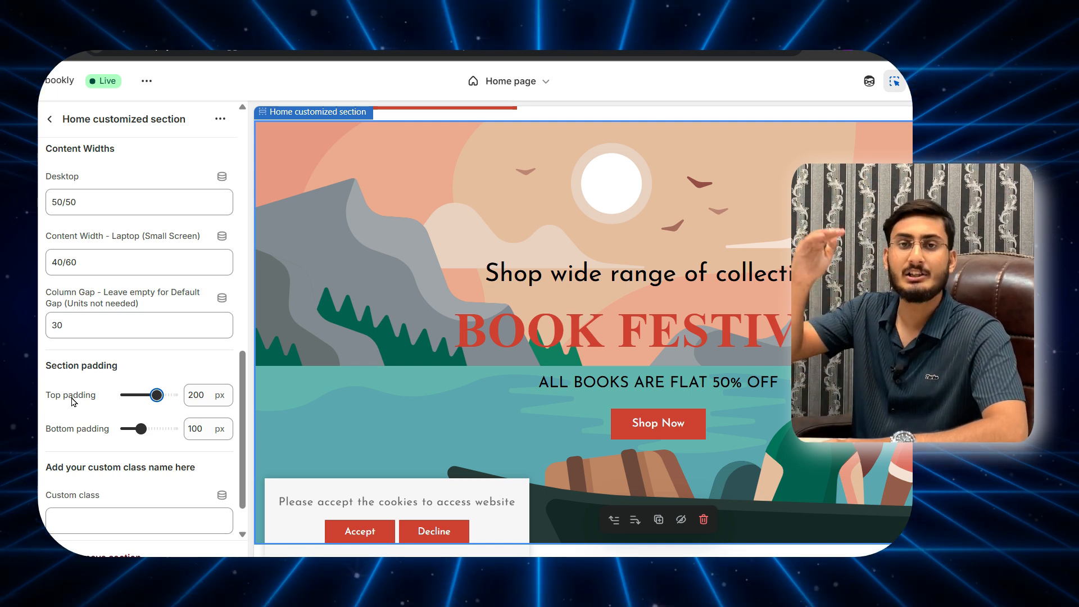
scroll(86, 421, down, 1)
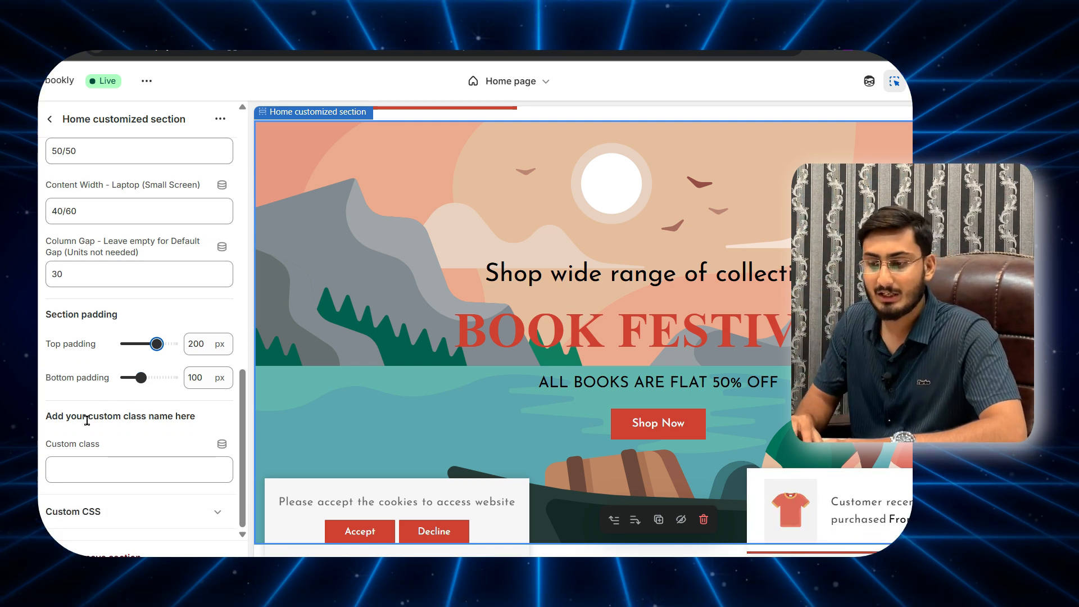
Step: Review the Book Festival settings and the home page sections below it, from Best Author of the Week through Daily Deals to Latest News
scroll(171, 293, up, 10)
scroll(455, 250, down, 7)
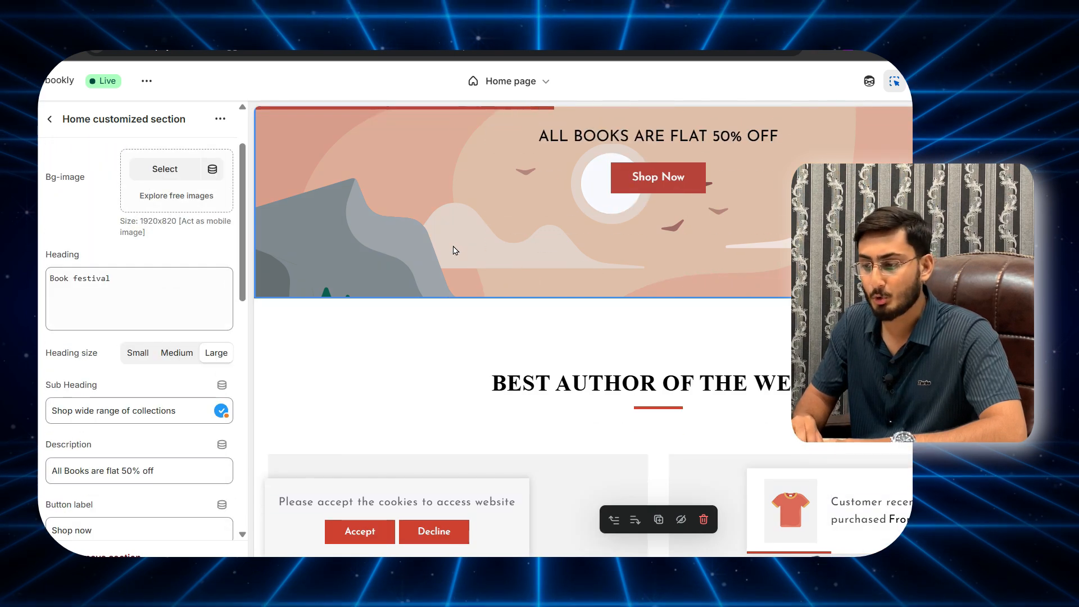
scroll(454, 249, down, 2)
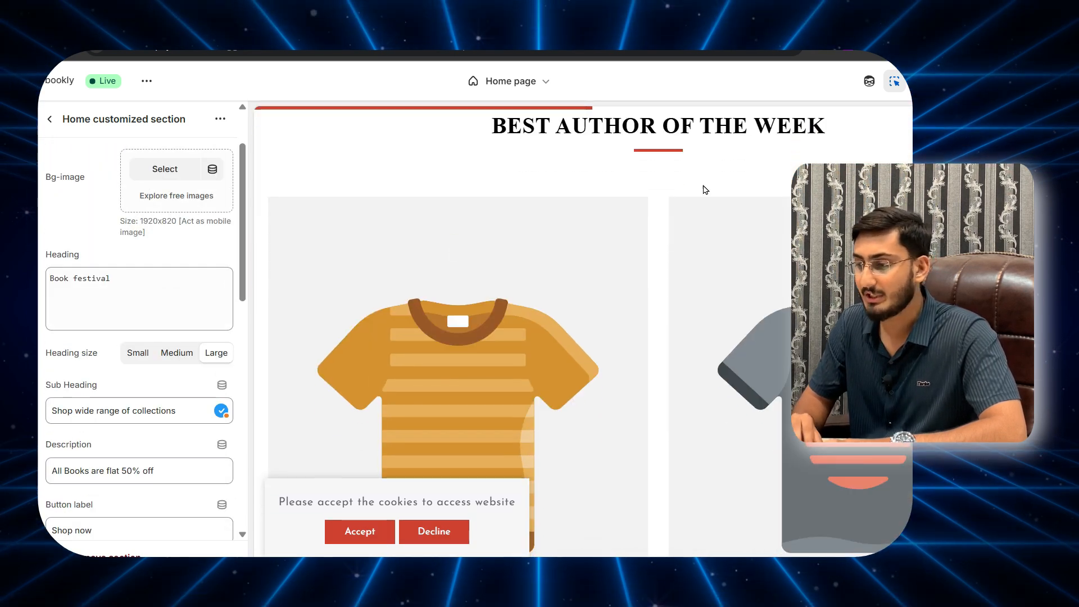
scroll(677, 229, down, 14)
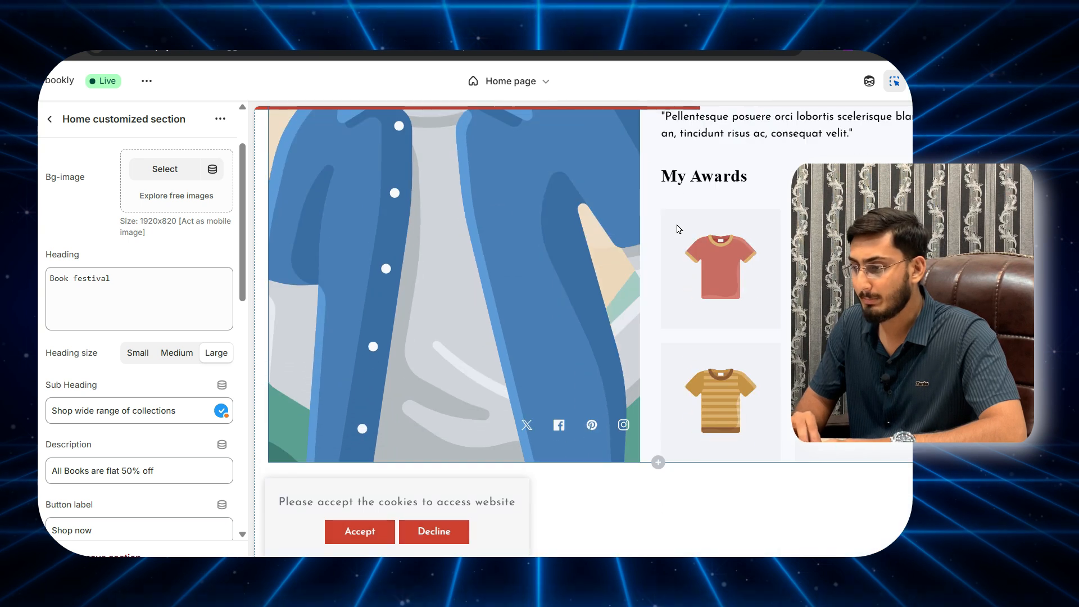
scroll(677, 228, up, 4)
scroll(677, 228, up, 3)
scroll(677, 229, down, 9)
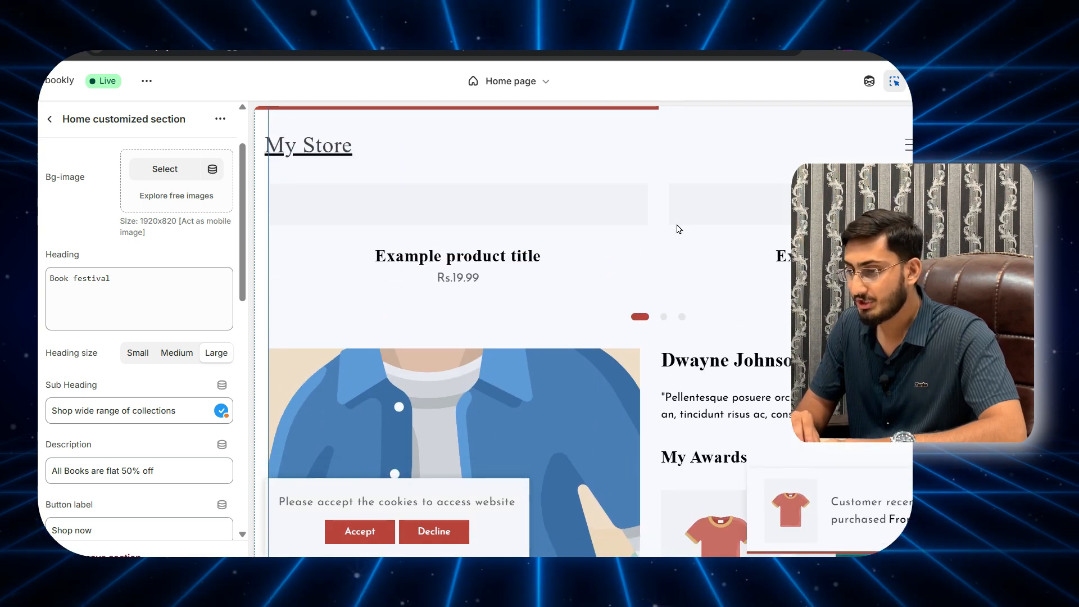
scroll(678, 227, down, 10)
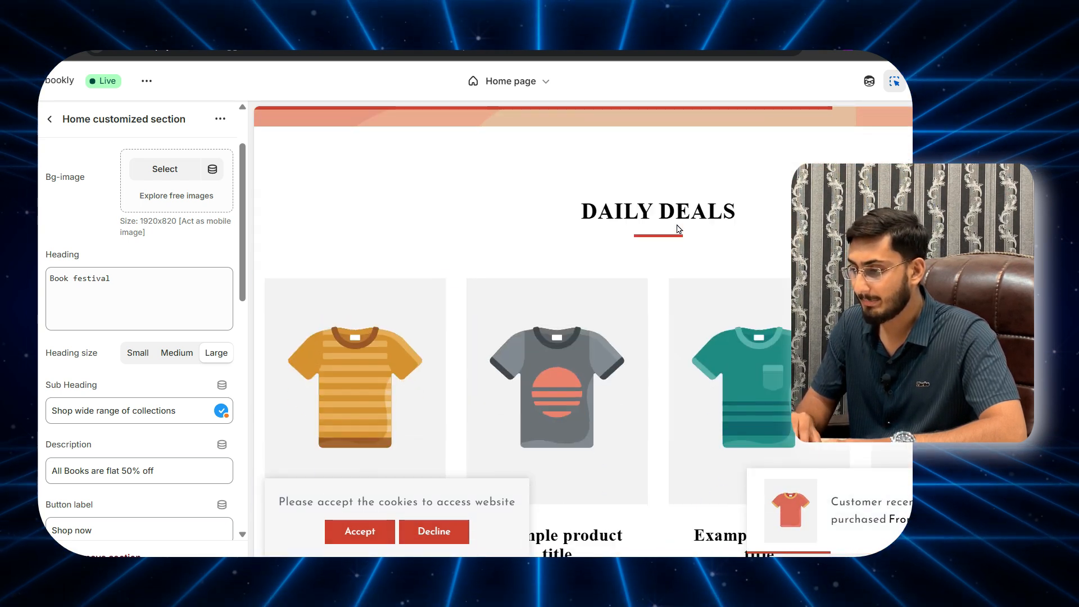
scroll(678, 229, down, 10)
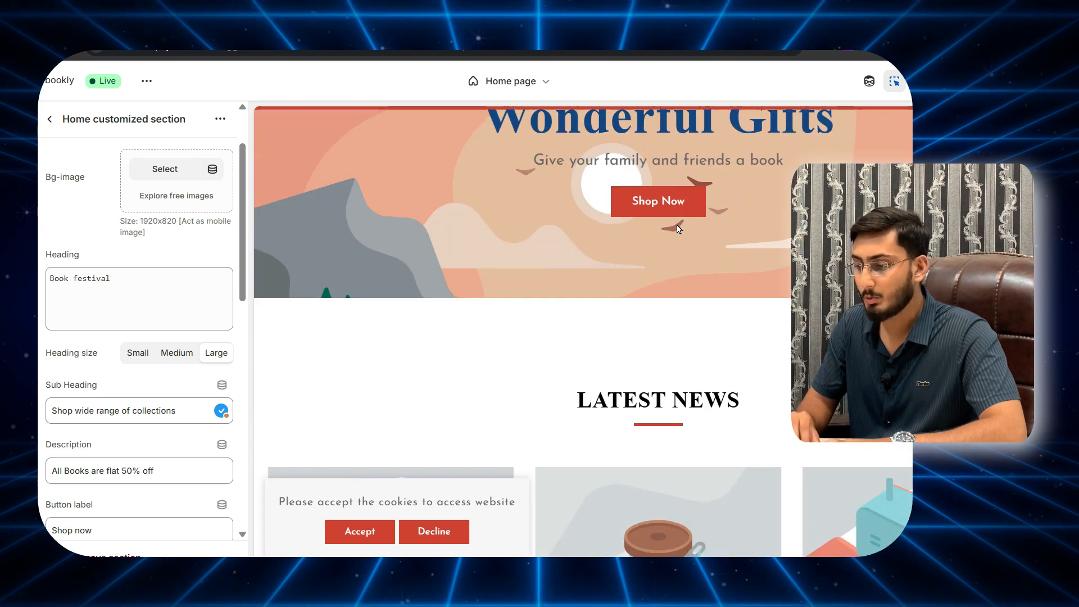
Step: Remove the Latest News blog posts section from the home page
scroll(677, 228, down, 3)
scroll(678, 229, down, 2)
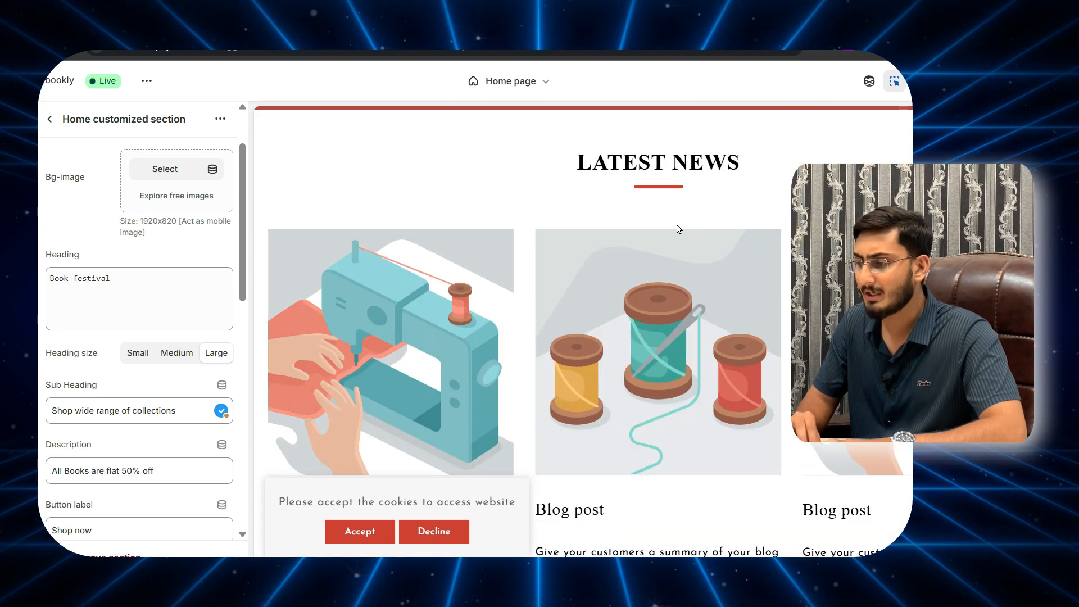
click(740, 184)
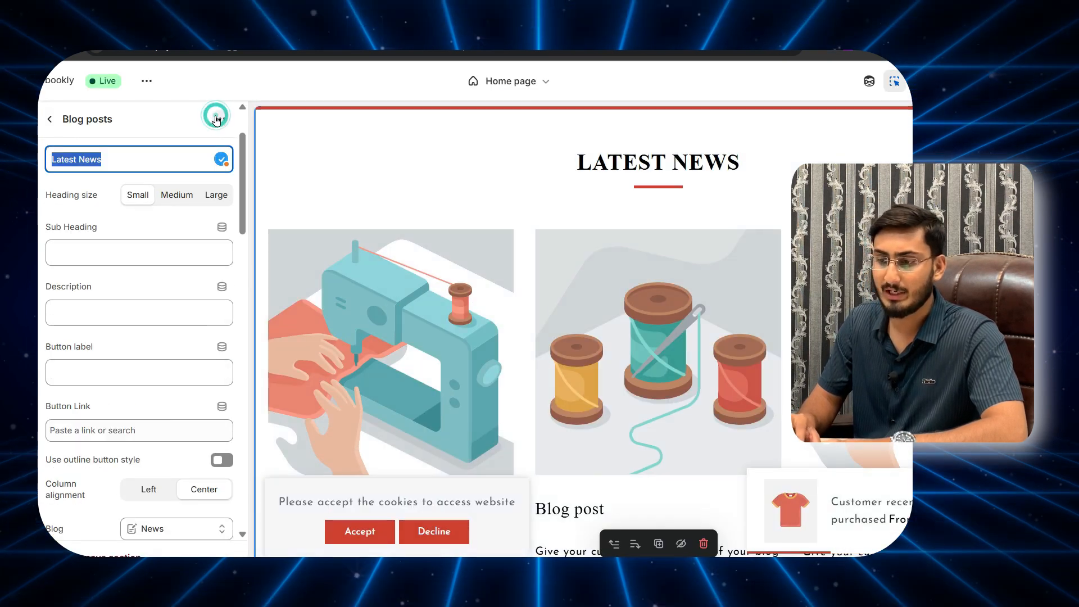
click(219, 118)
click(241, 275)
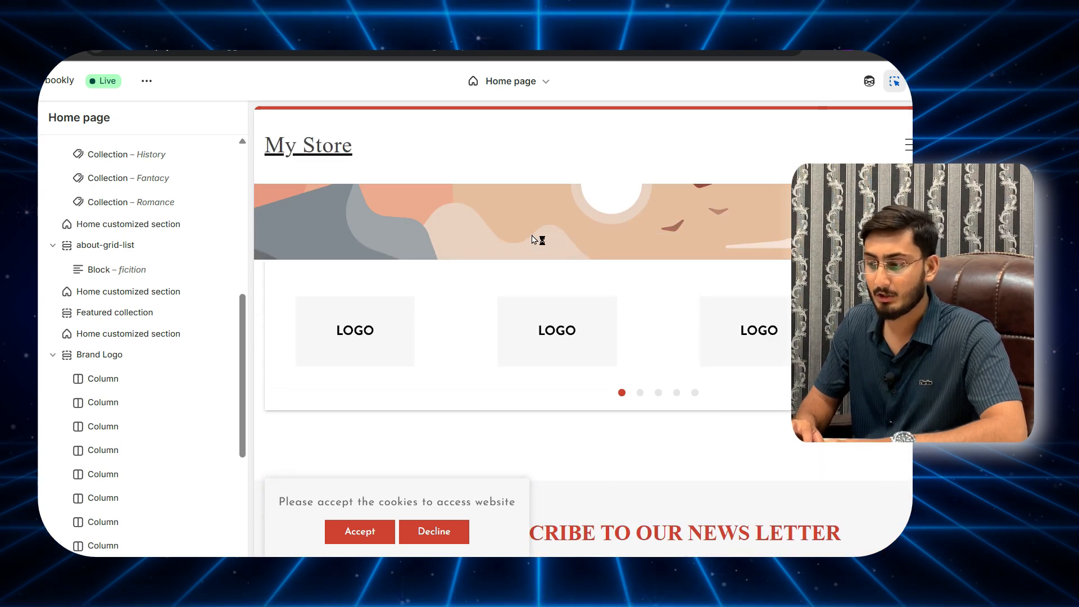
Step: Look through the Brand Logo section's settings and open its first logo column
scroll(357, 348, down, 2)
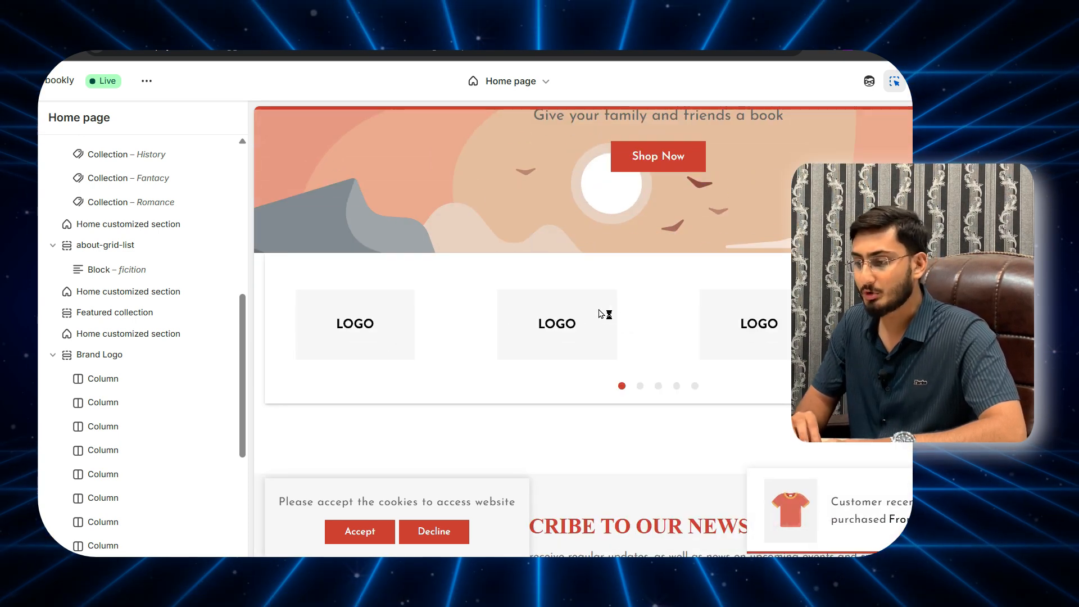
click(469, 276)
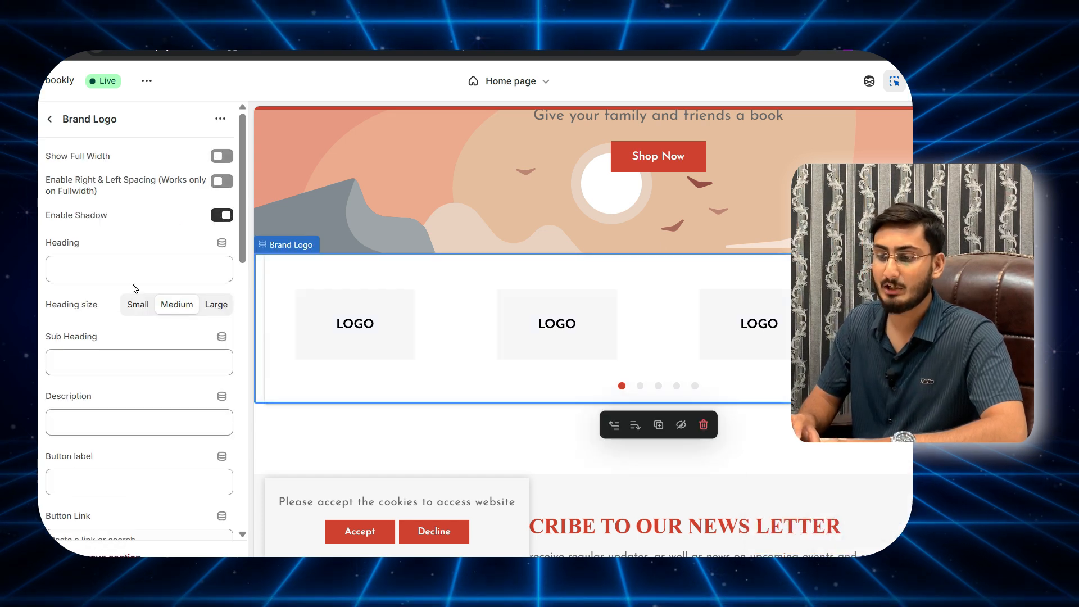
scroll(133, 287, down, 6)
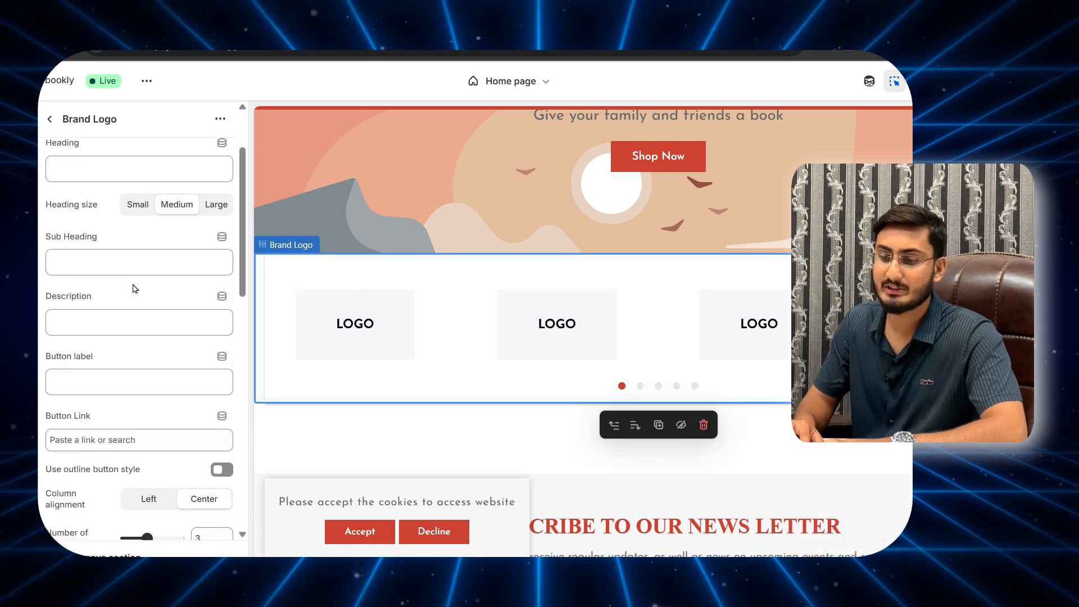
click(330, 330)
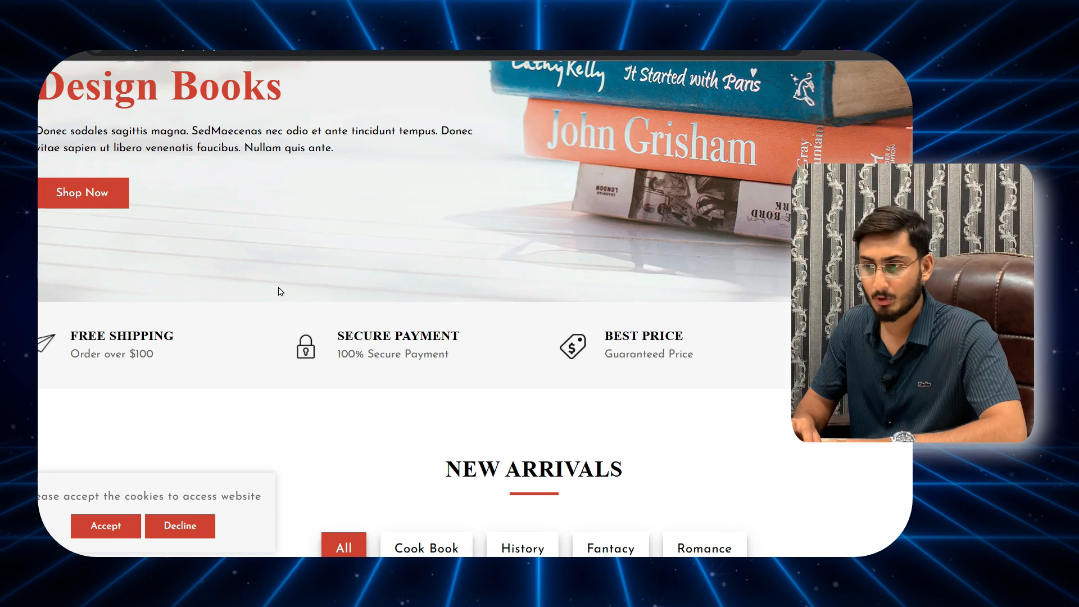
Step: Go through the theme demo's home page and examine how its brand logo strip looks
scroll(279, 290, down, 12)
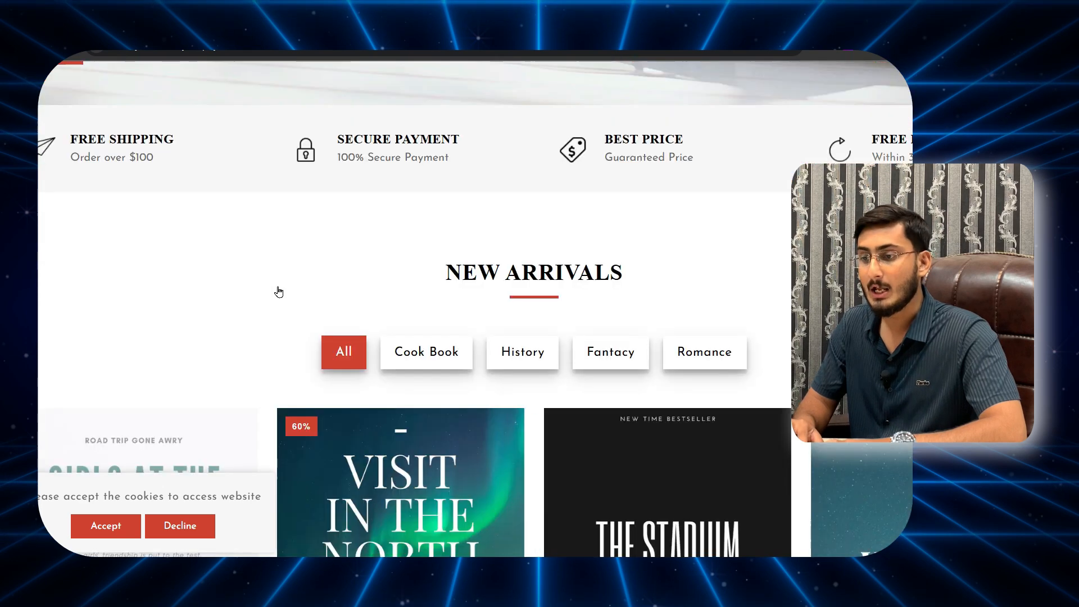
scroll(278, 291, down, 15)
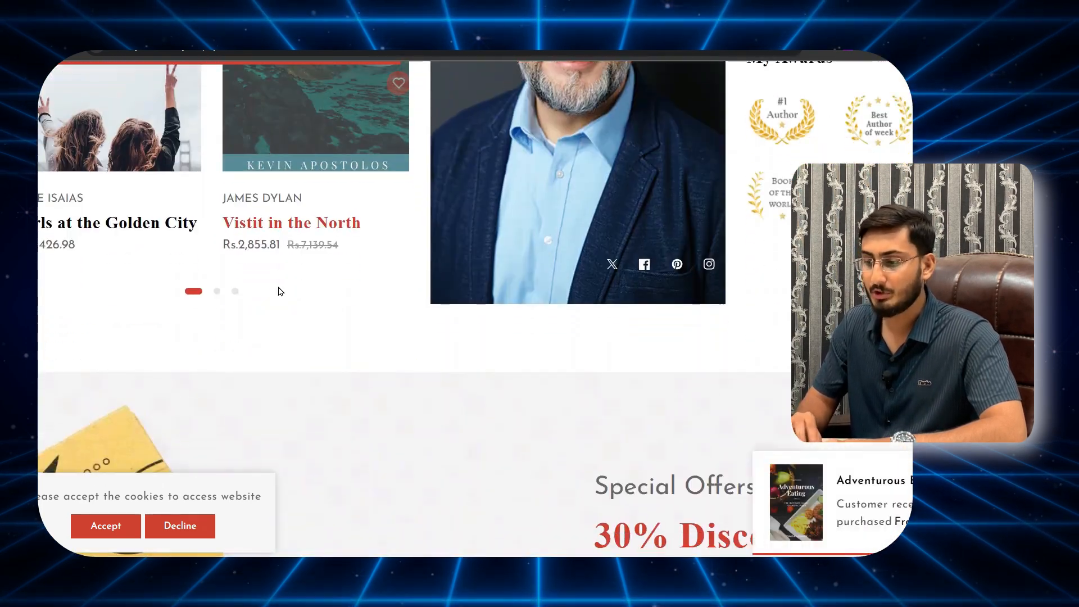
scroll(278, 291, down, 15)
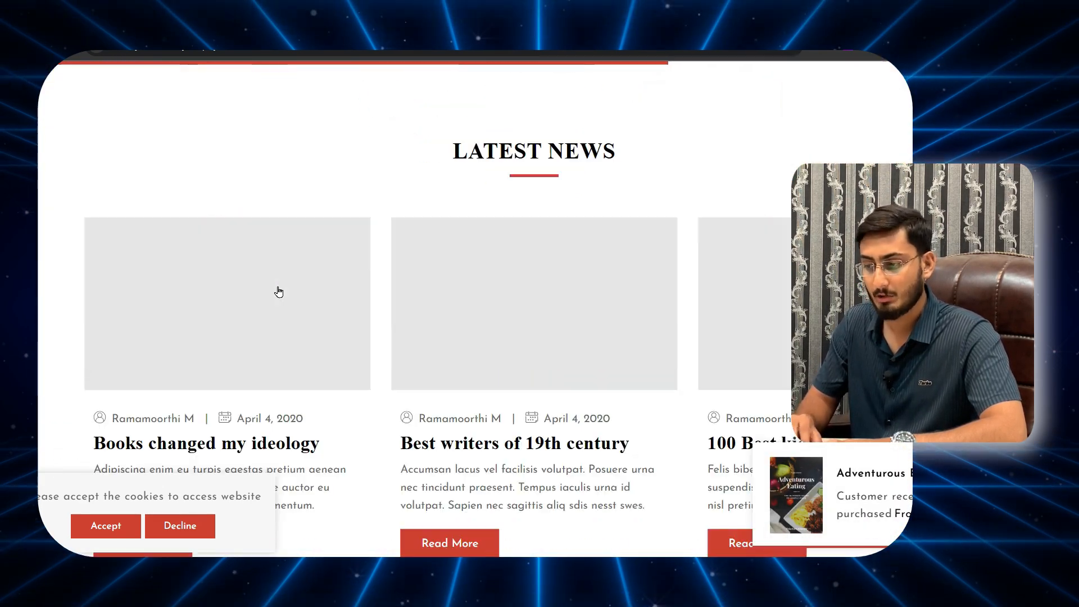
scroll(278, 291, up, 3)
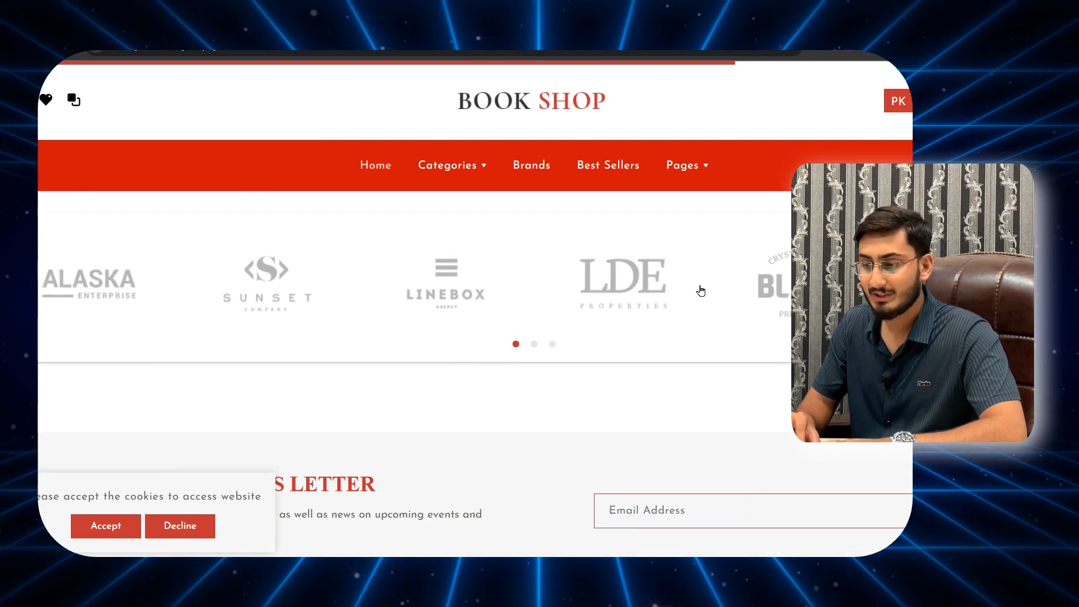
scroll(753, 336, up, 2)
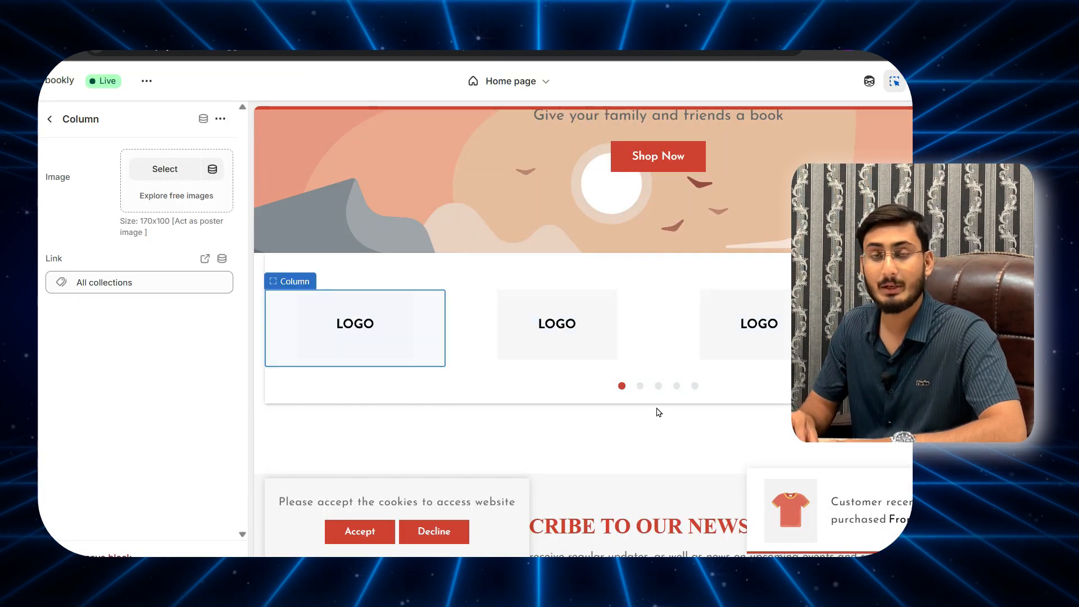
Step: Check the Wonderful Gifts banner in the theme editor and find the Book Festival banner in the theme demo
scroll(657, 409, down, 5)
scroll(657, 412, down, 4)
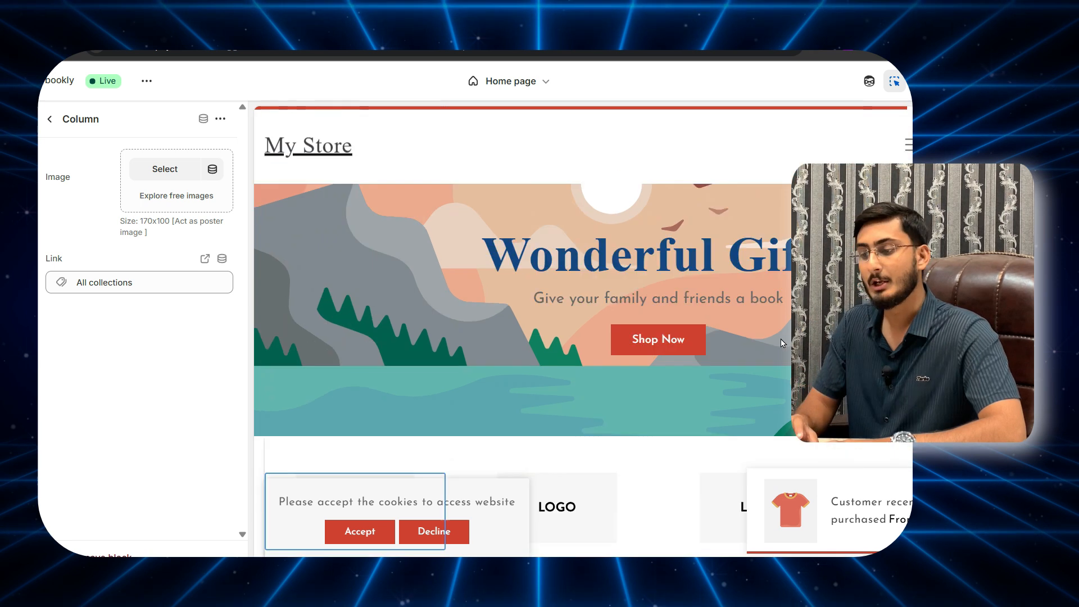
key(ctrl+Tab)
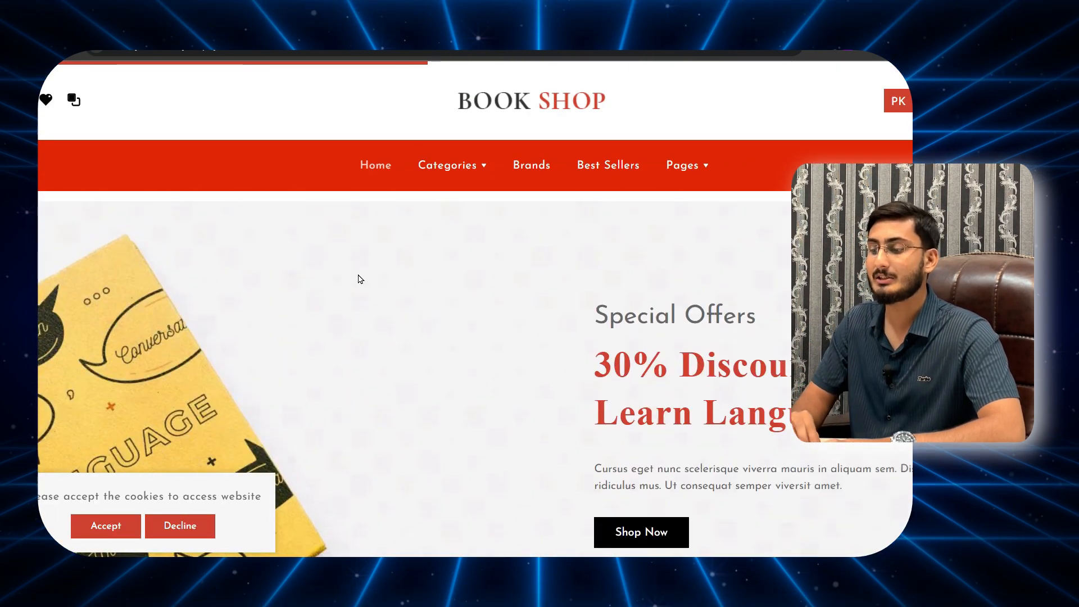
scroll(359, 279, up, 10)
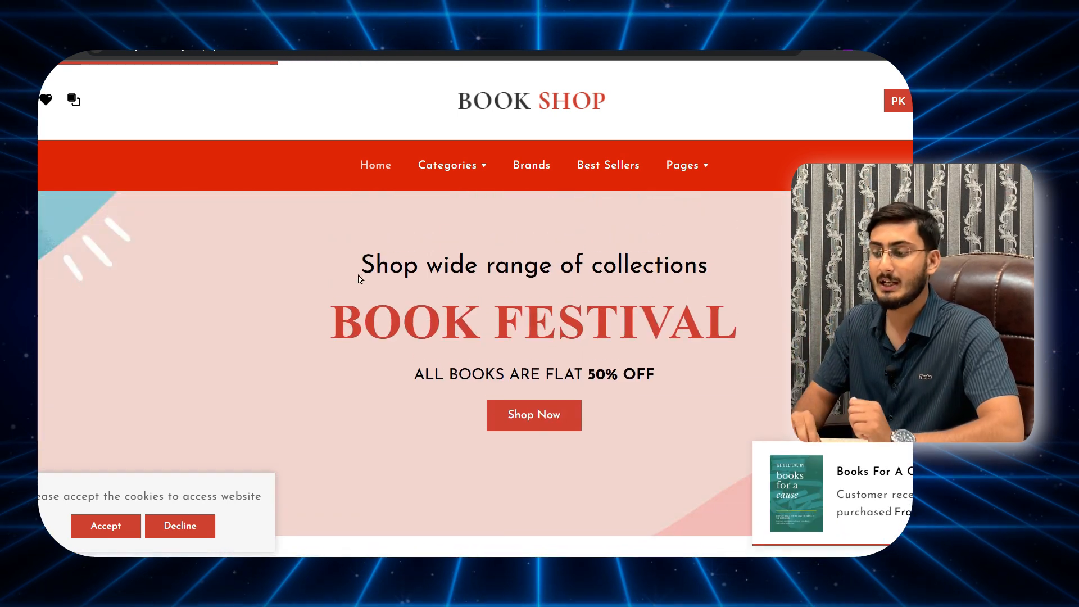
Step: Save the home page changes in the theme editor and reload the editor
scroll(360, 279, up, 5)
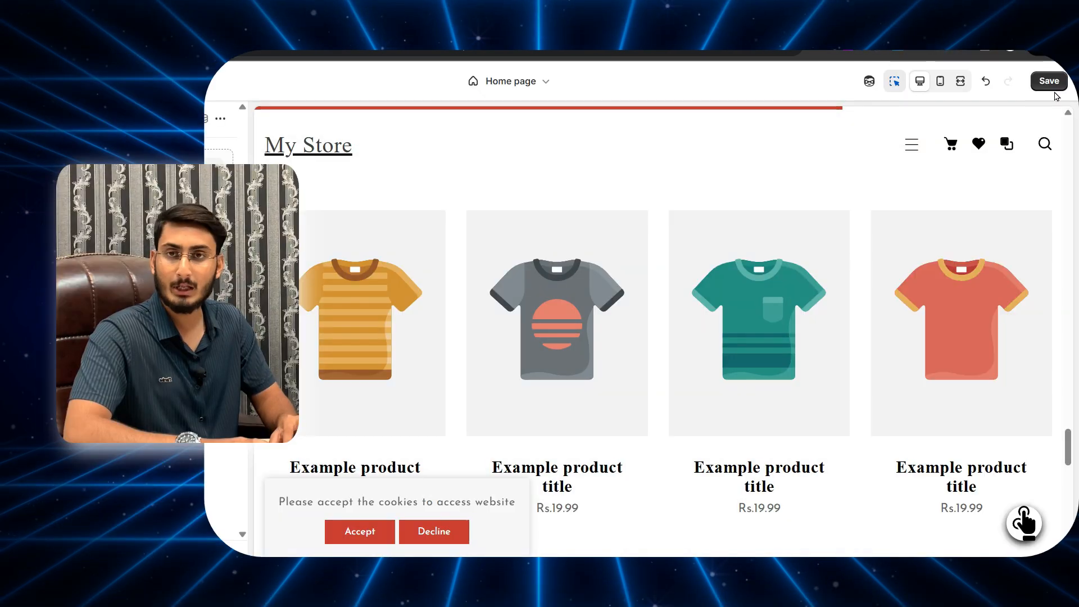
click(1046, 82)
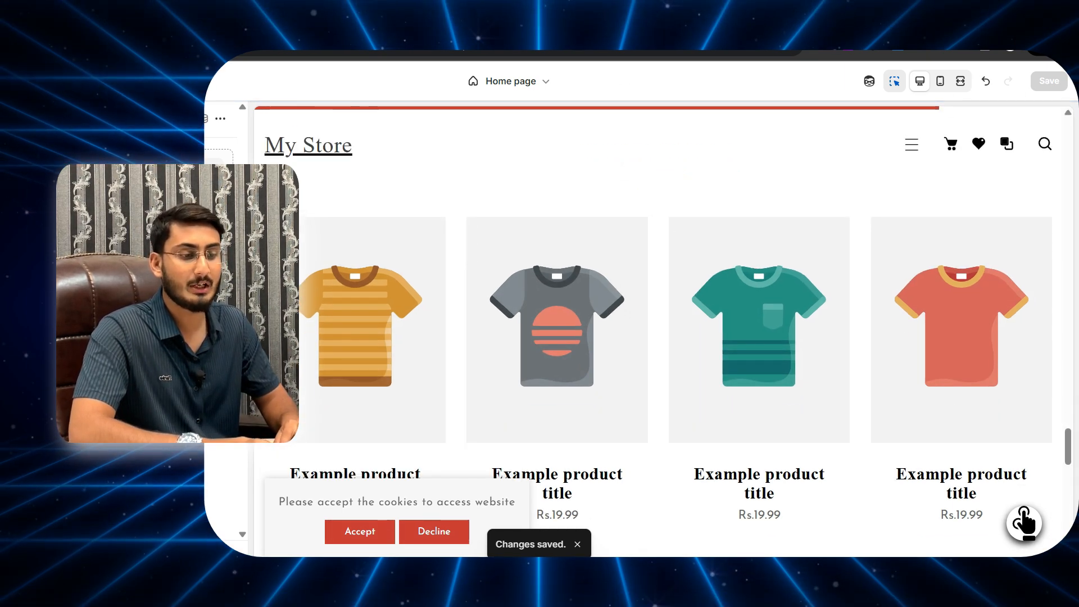
key(F5)
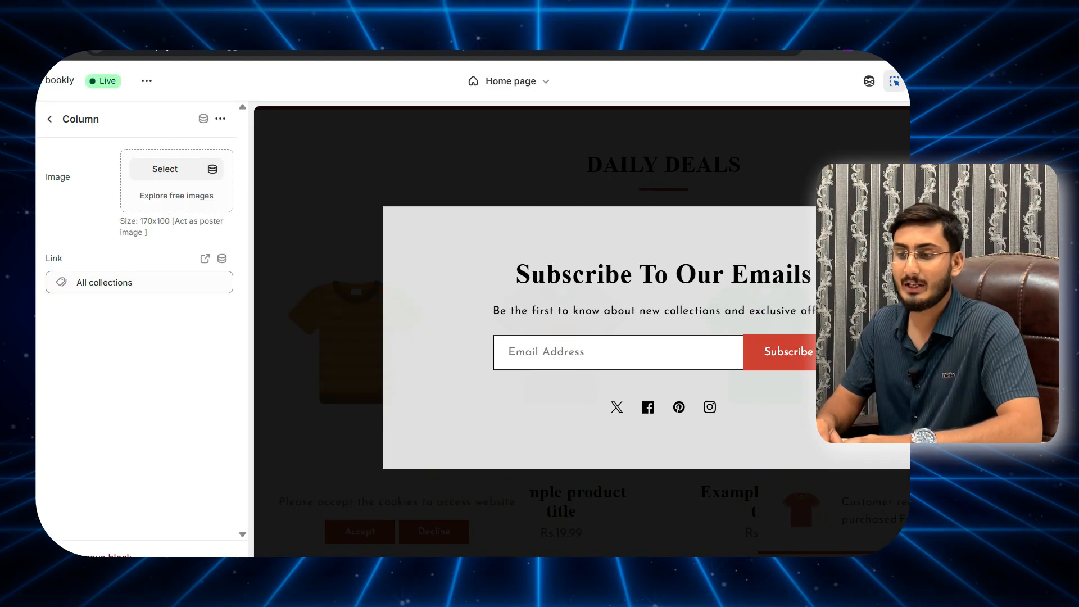
Step: Leave the theme editor, open the store preview, dismiss the email subscription popup and look through the home page
click(16, 81)
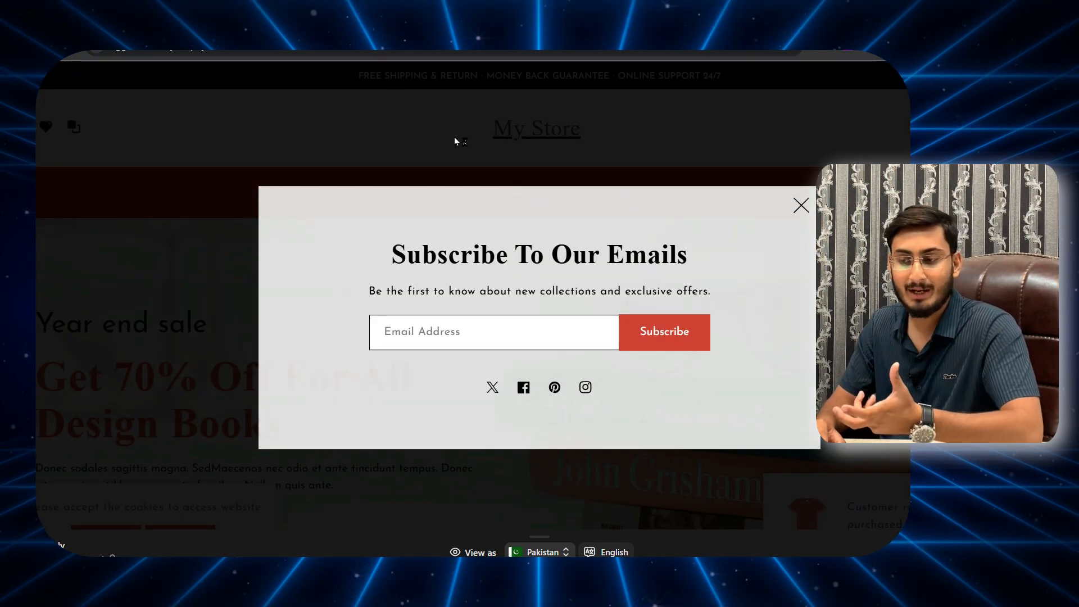
click(801, 205)
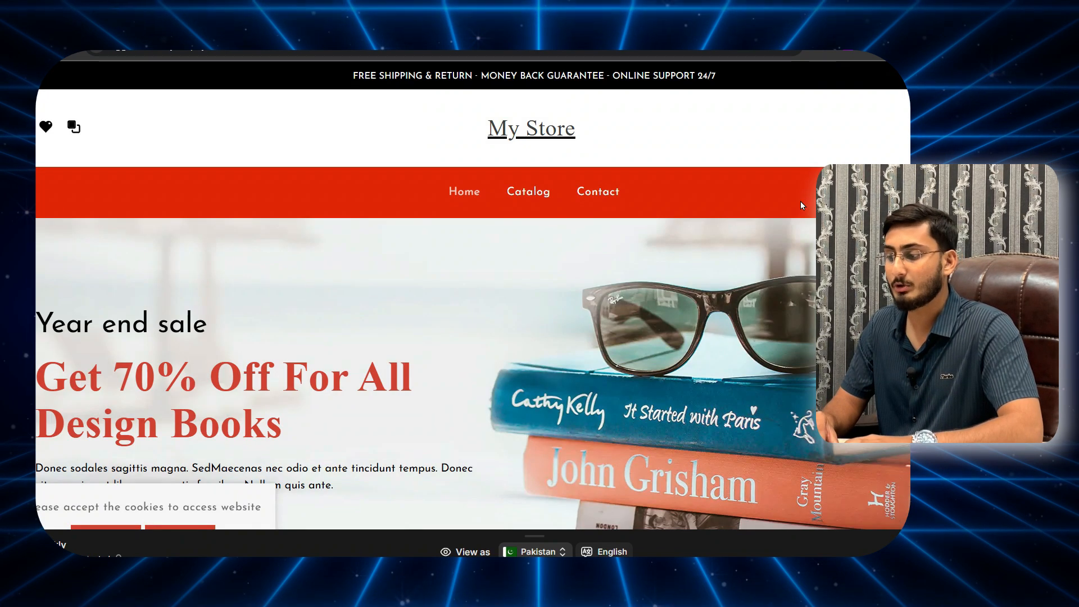
scroll(605, 328, down, 10)
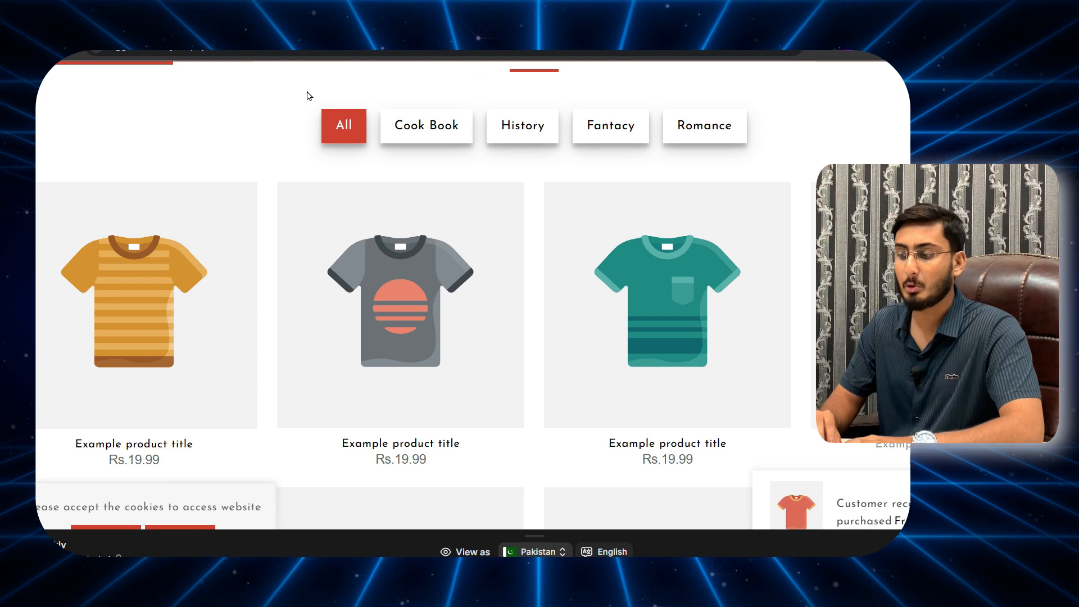
Step: Return to the store admin's Themes page, choose the Basic plan from the password-protection notice, and continue with POS Lite
click(291, 52)
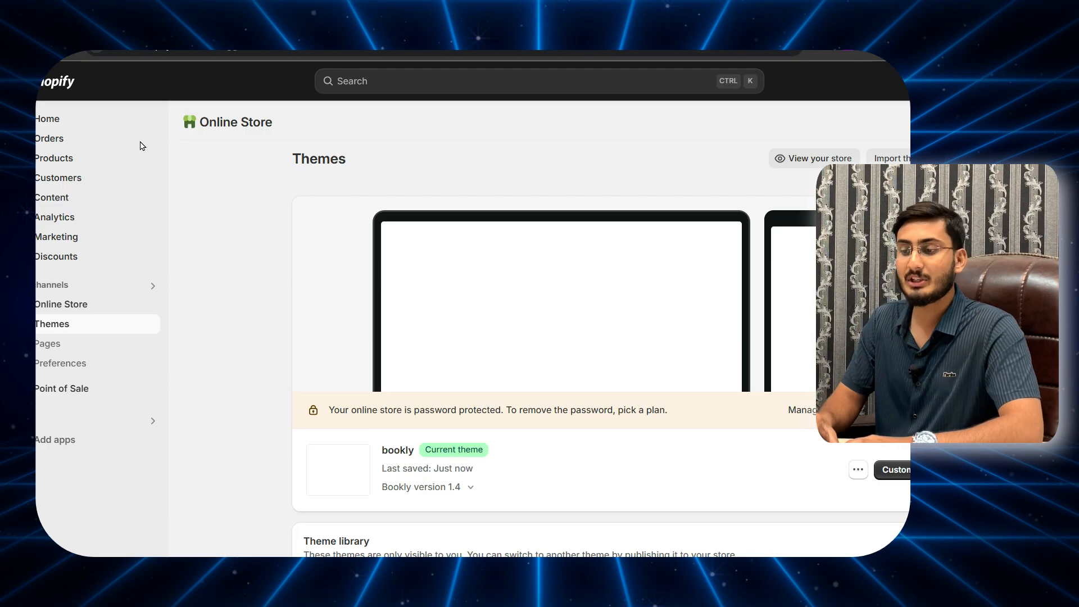
drag(342, 410, 503, 405)
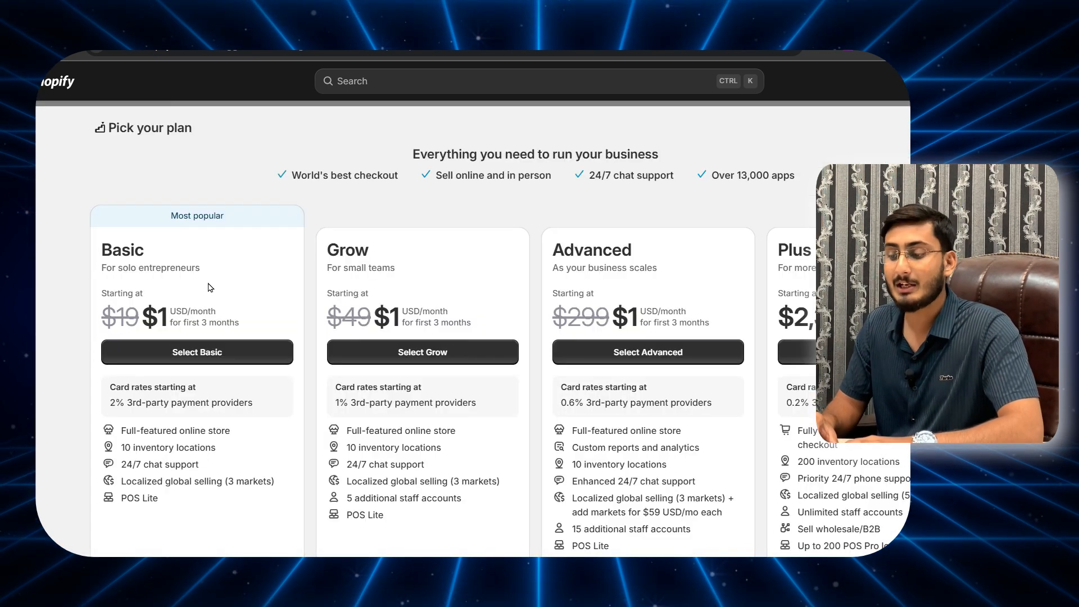
click(195, 357)
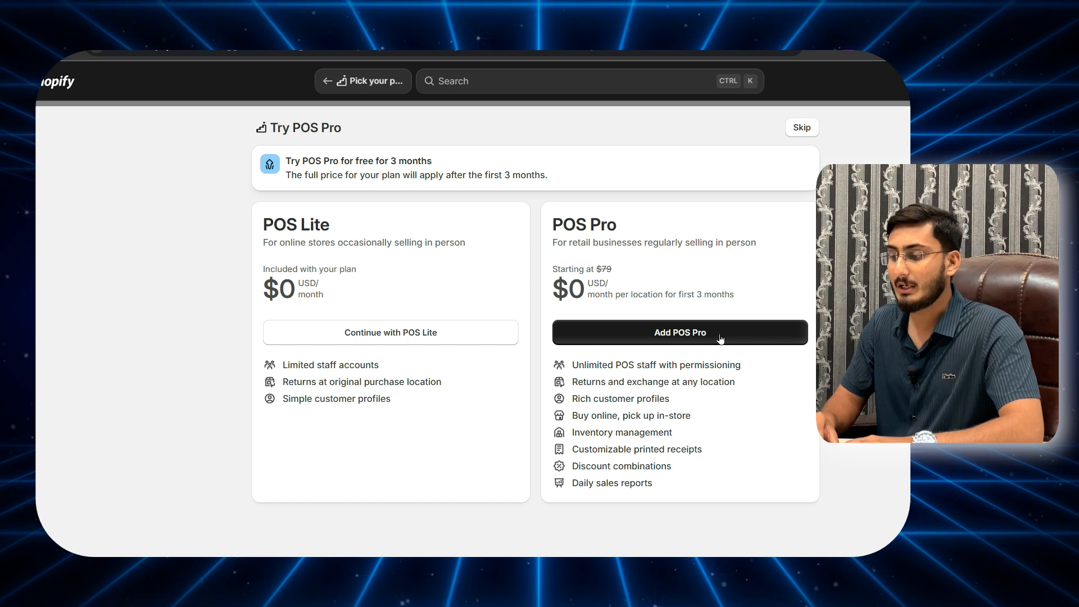
click(424, 337)
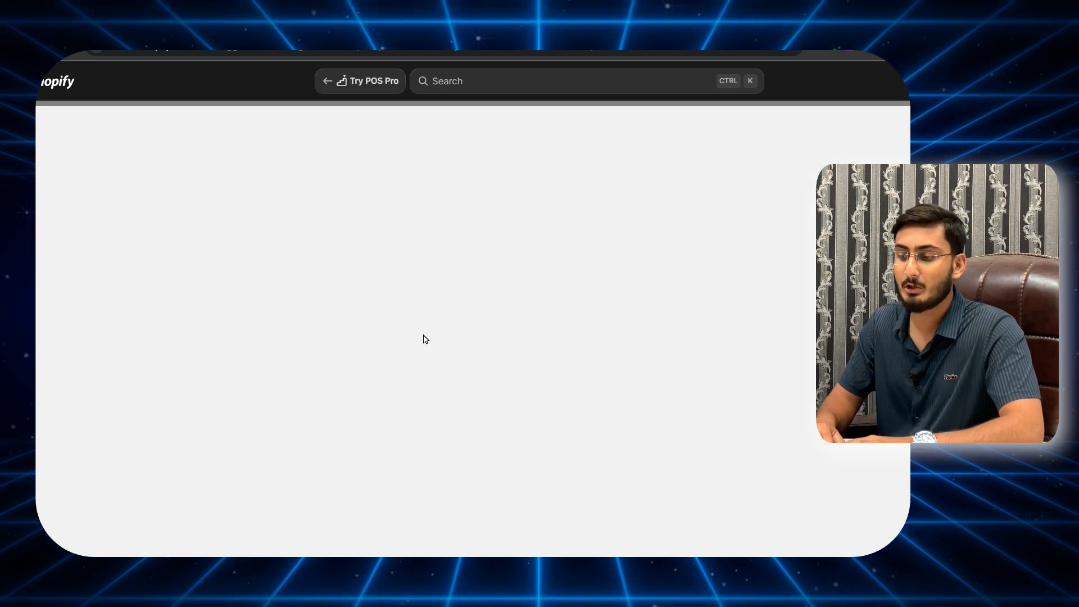